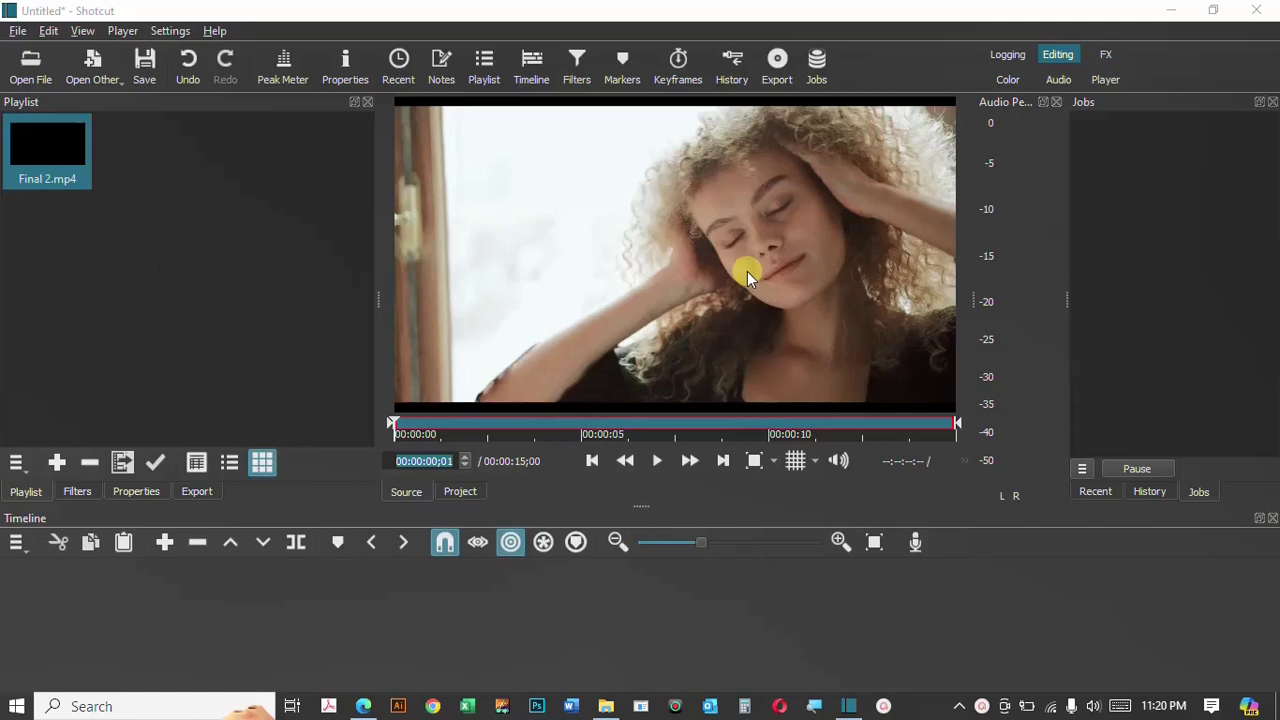
Place Final 2.mp4 from the playlist at the start of the timeline on a new V1 track.
click(768, 398)
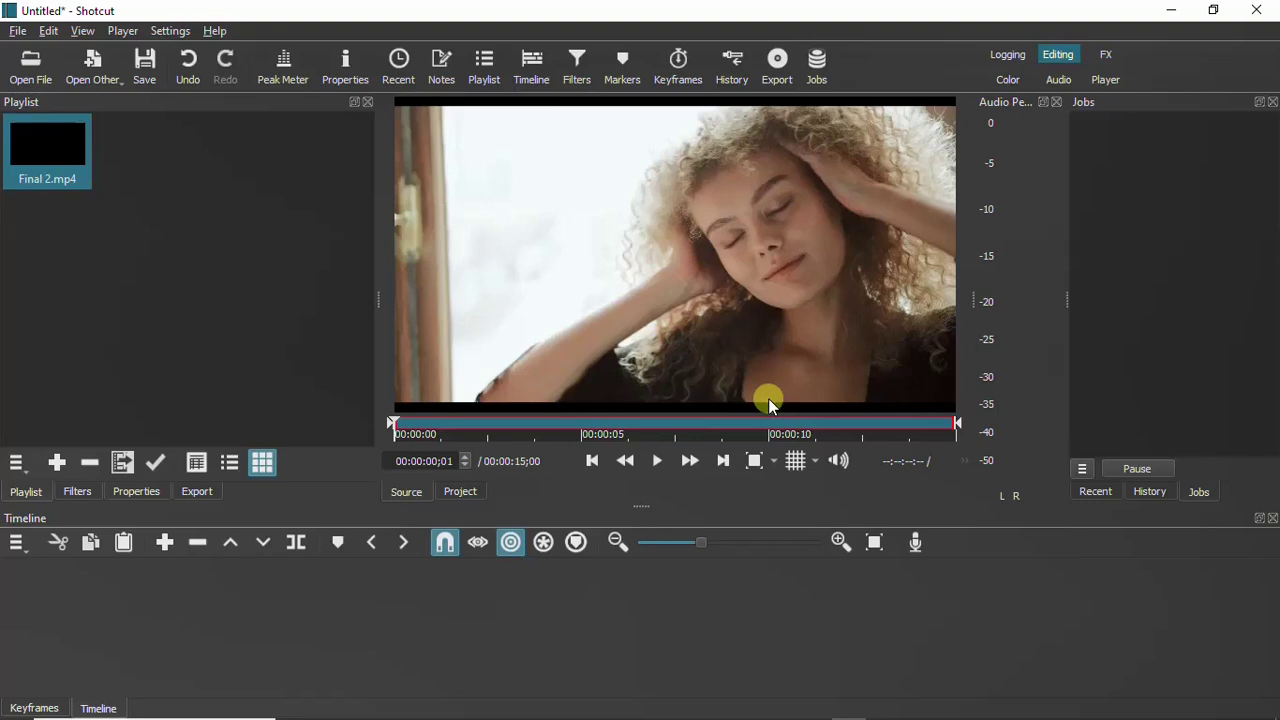
click(768, 403)
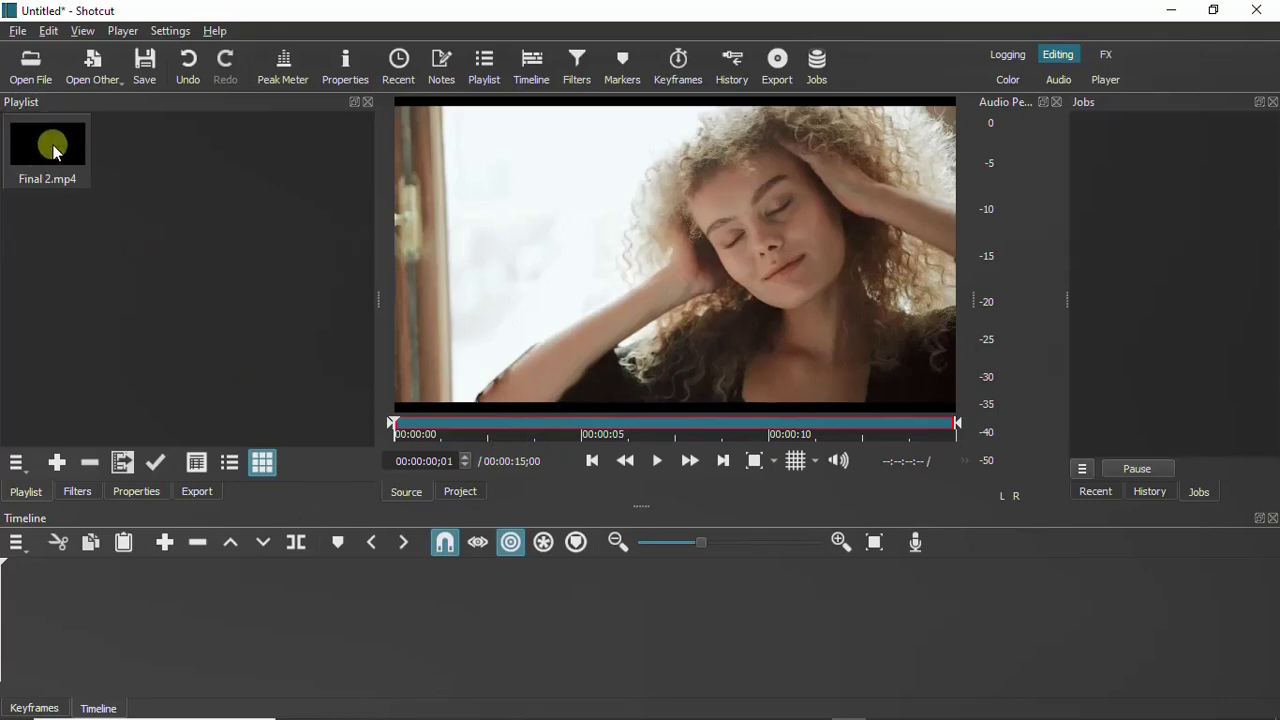
drag(51, 147, 153, 606)
click(235, 678)
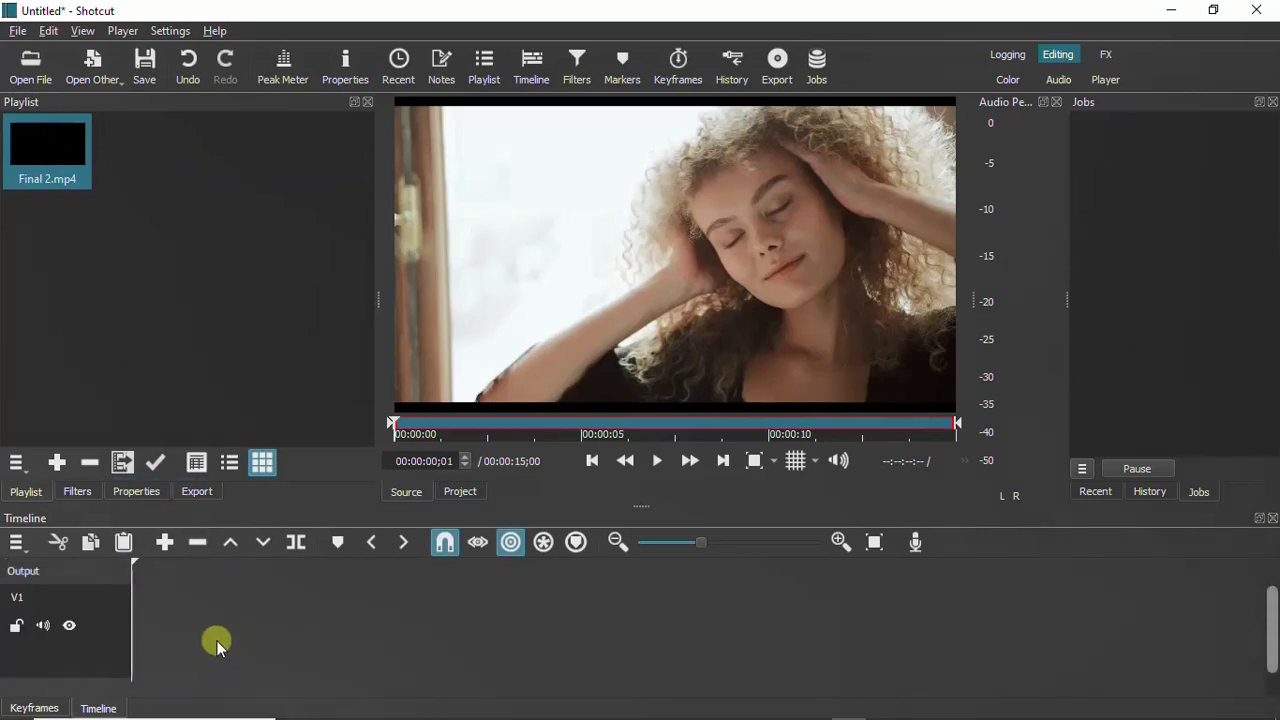
click(217, 641)
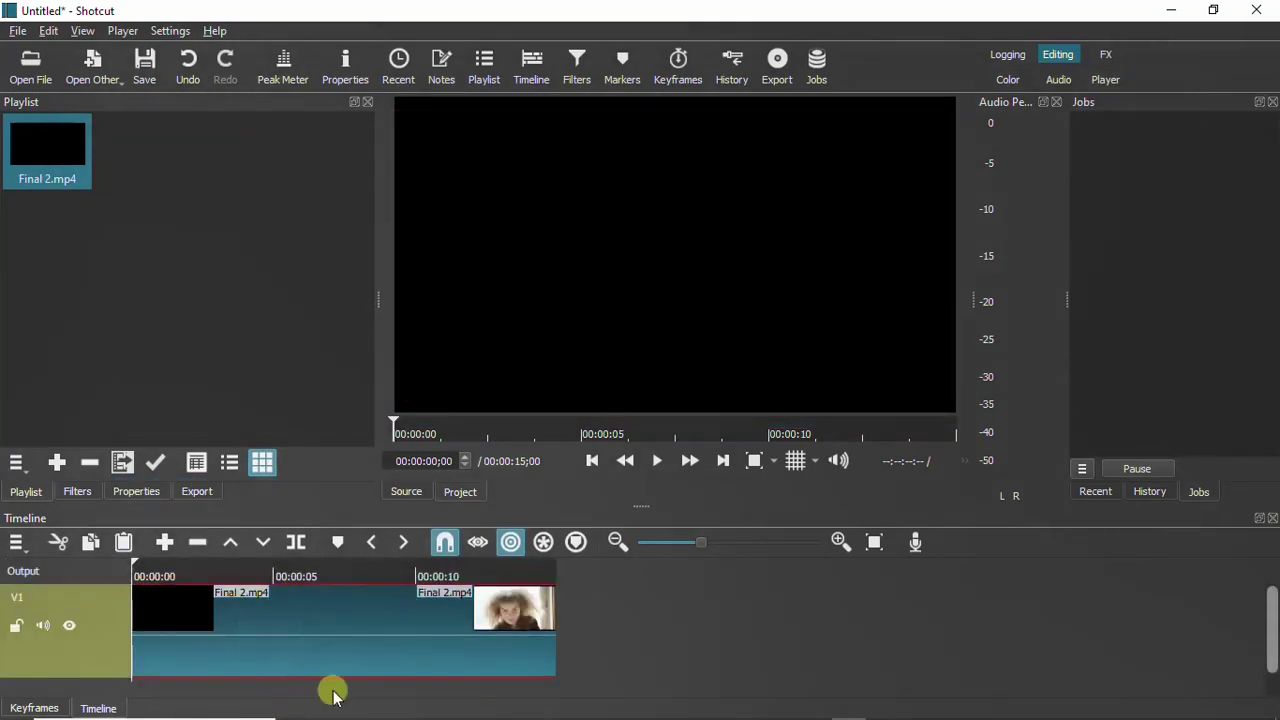
Split the V1 clip at every single frame from 00:00:04;29 to about 00:00:07;00.
click(273, 578)
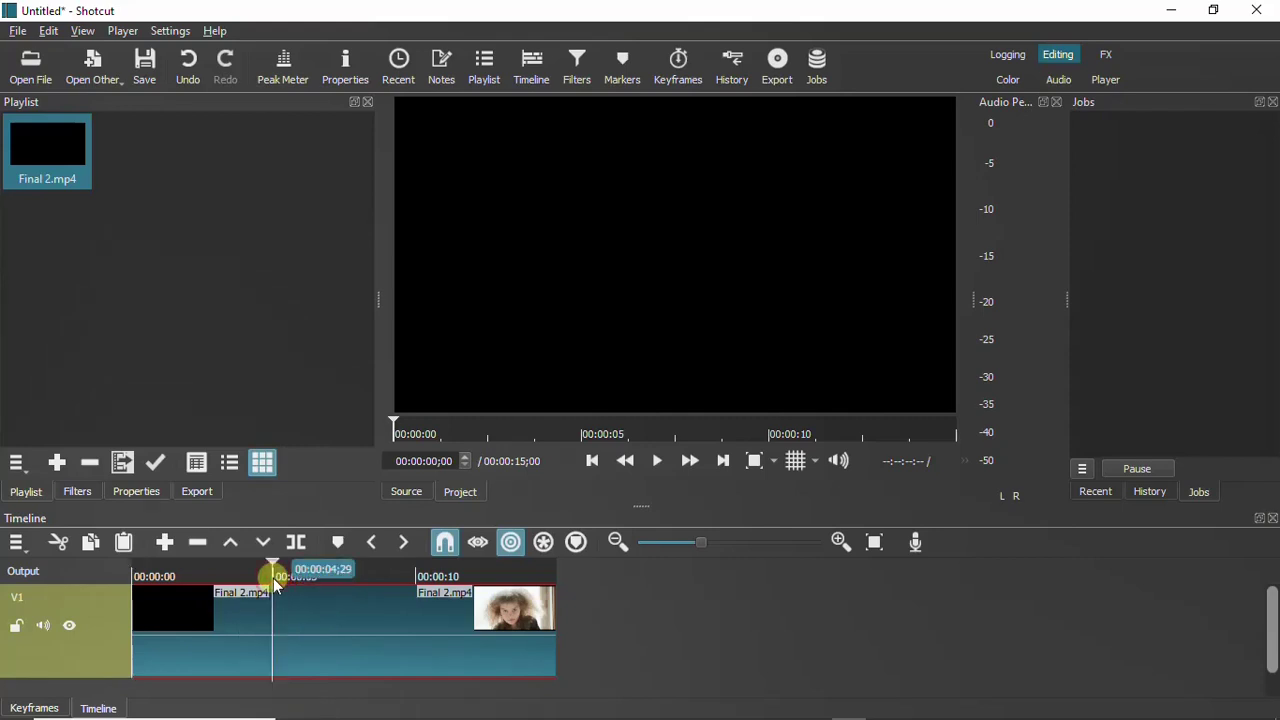
click(297, 608)
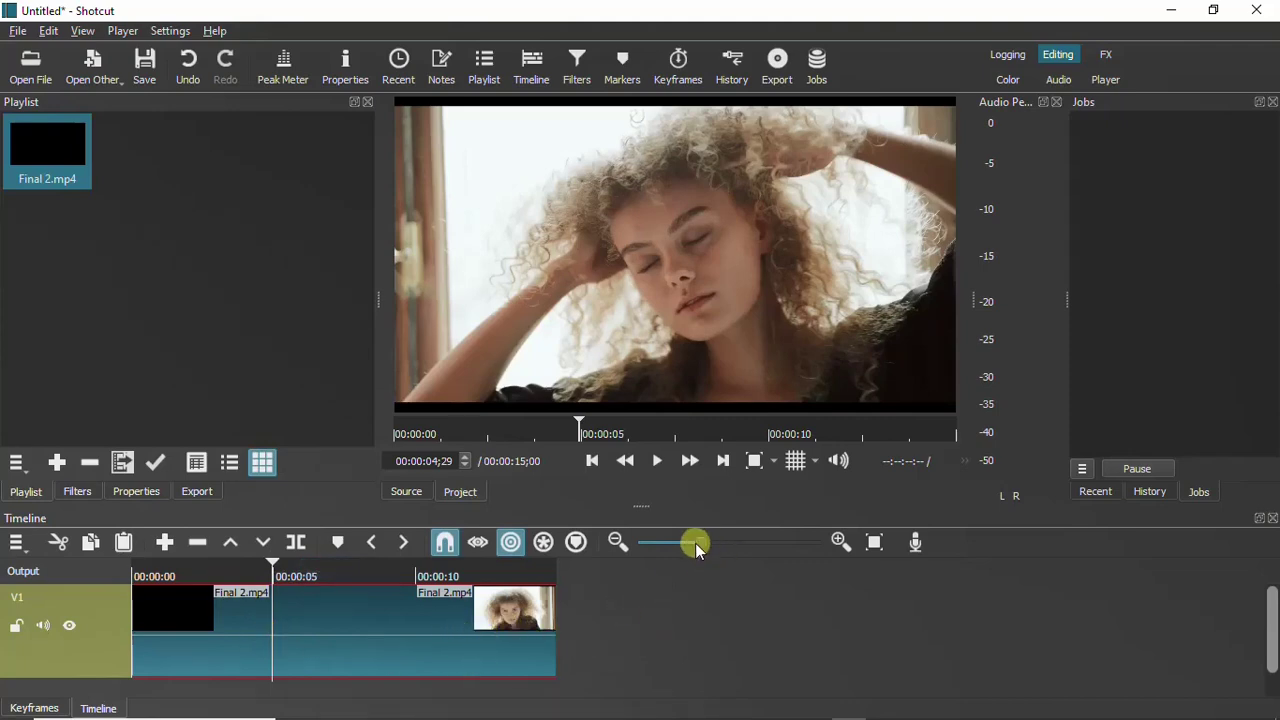
drag(703, 545, 801, 553)
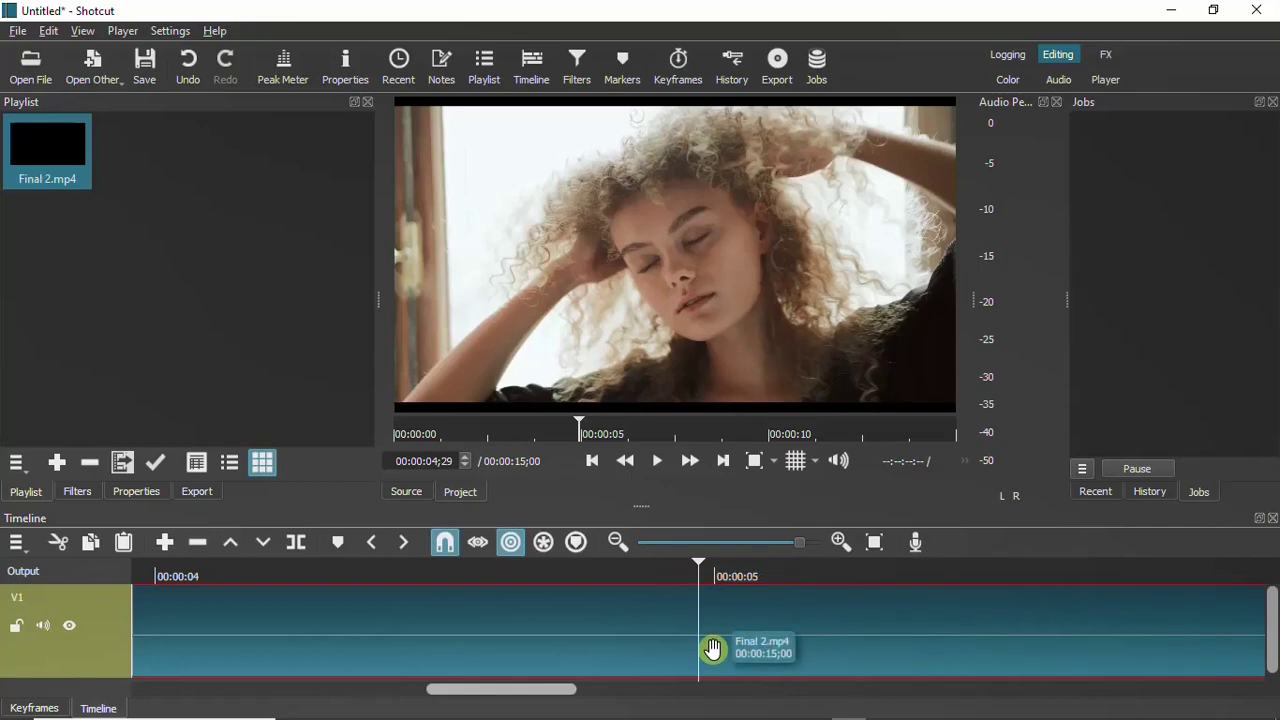
key(s)
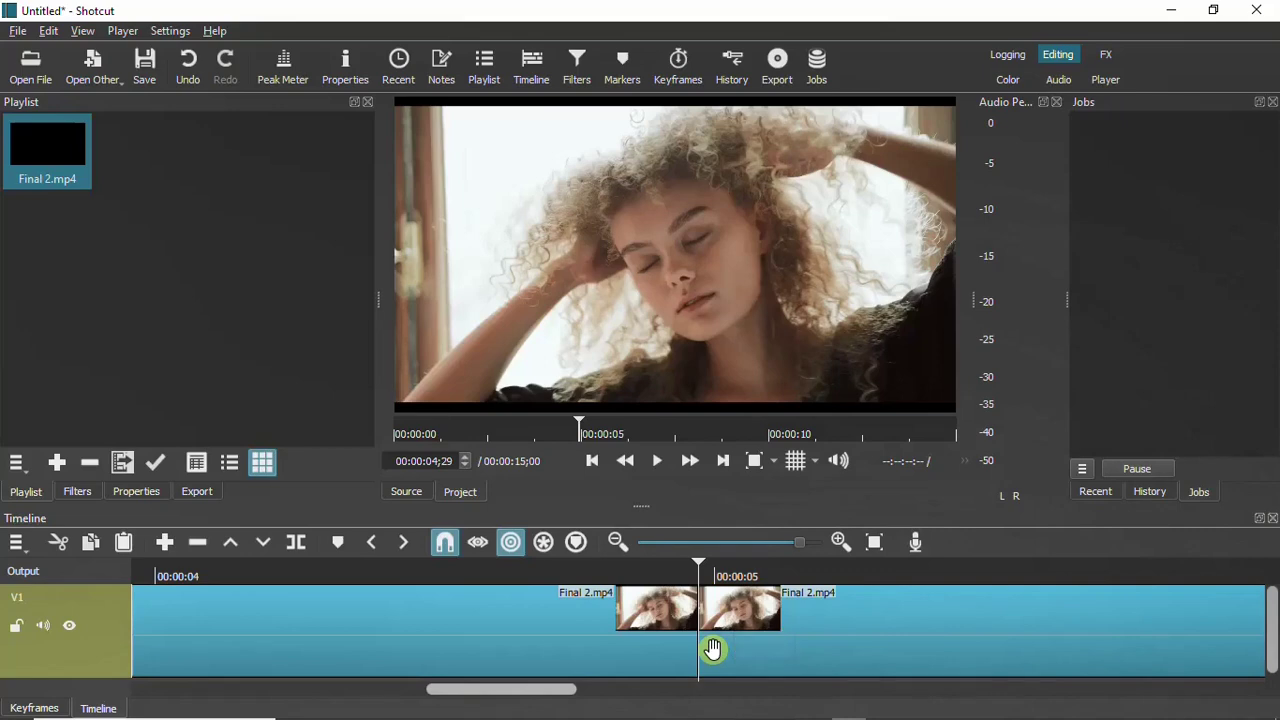
key(Right)
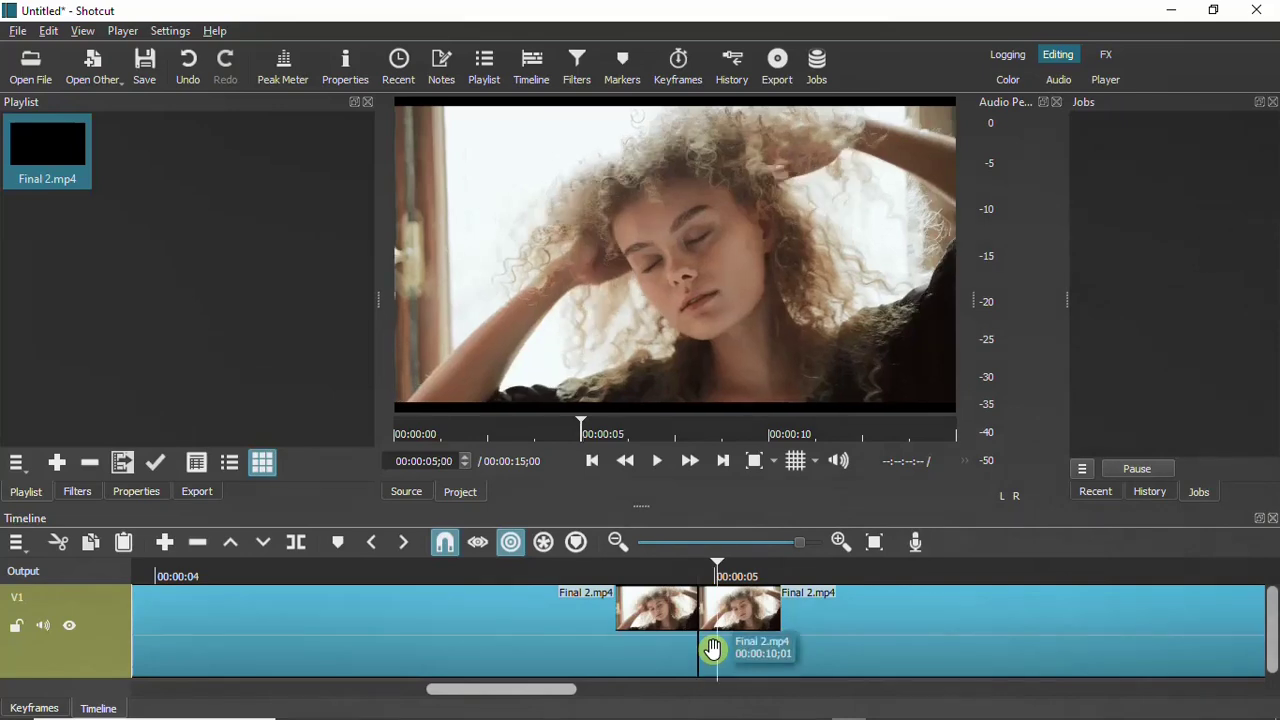
key(s)
key(Right)
key(s)
key(Right)
key(s)
key(Right)
key(s)
key(Right)
key(s)
key(Right)
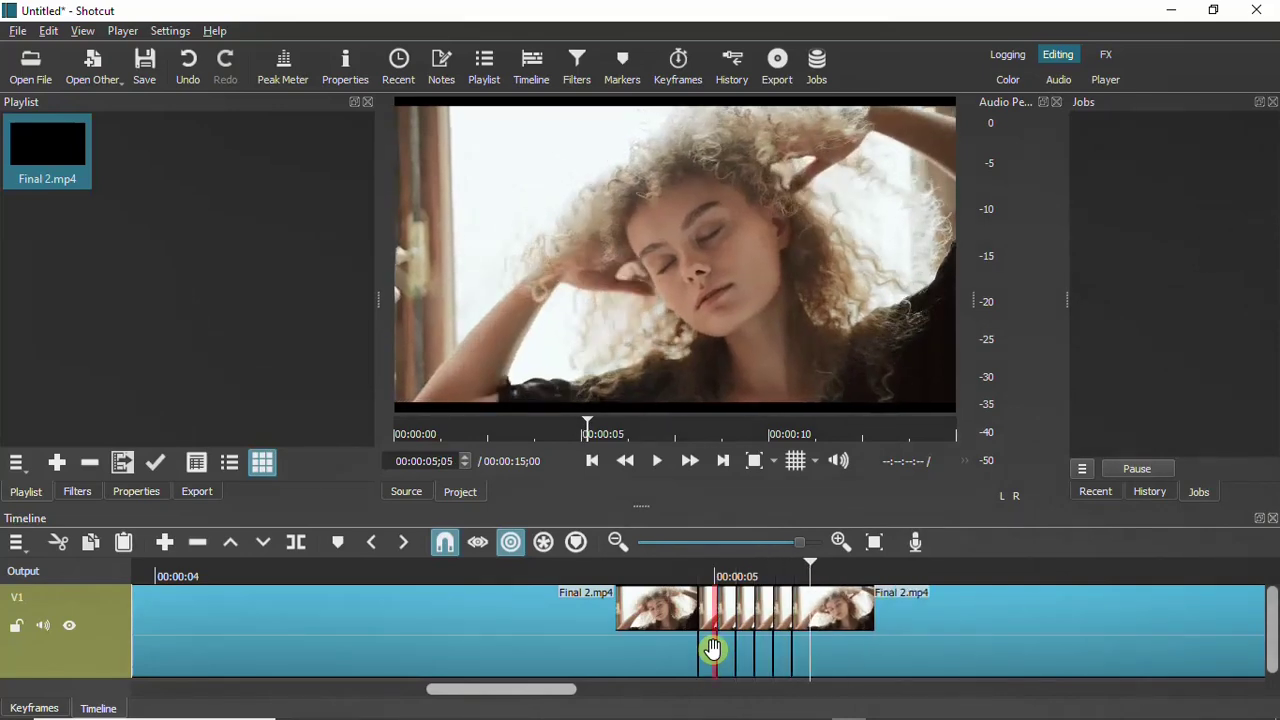
key(s)
key(Right)
key(s)
key(Right)
key(s)
key(Right)
key(s)
key(Right)
key(s)
key(Right)
key(s)
key(Right)
key(s)
key(Right)
key(s)
key(Right)
key(s)
key(Right)
key(s)
key(Right)
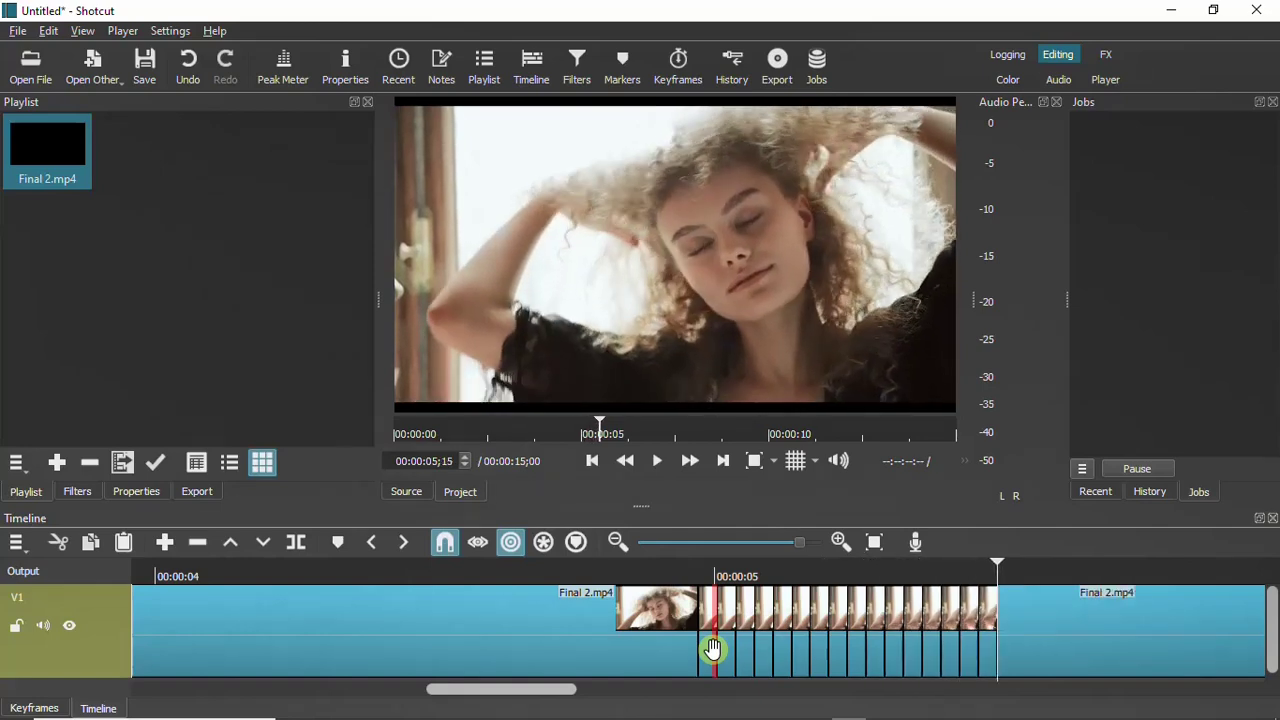
key(s)
key(Right)
key(s)
key(Right)
key(s)
key(Right)
key(s)
key(Right)
key(s)
key(Right)
key(s)
key(Right)
key(s)
key(Right)
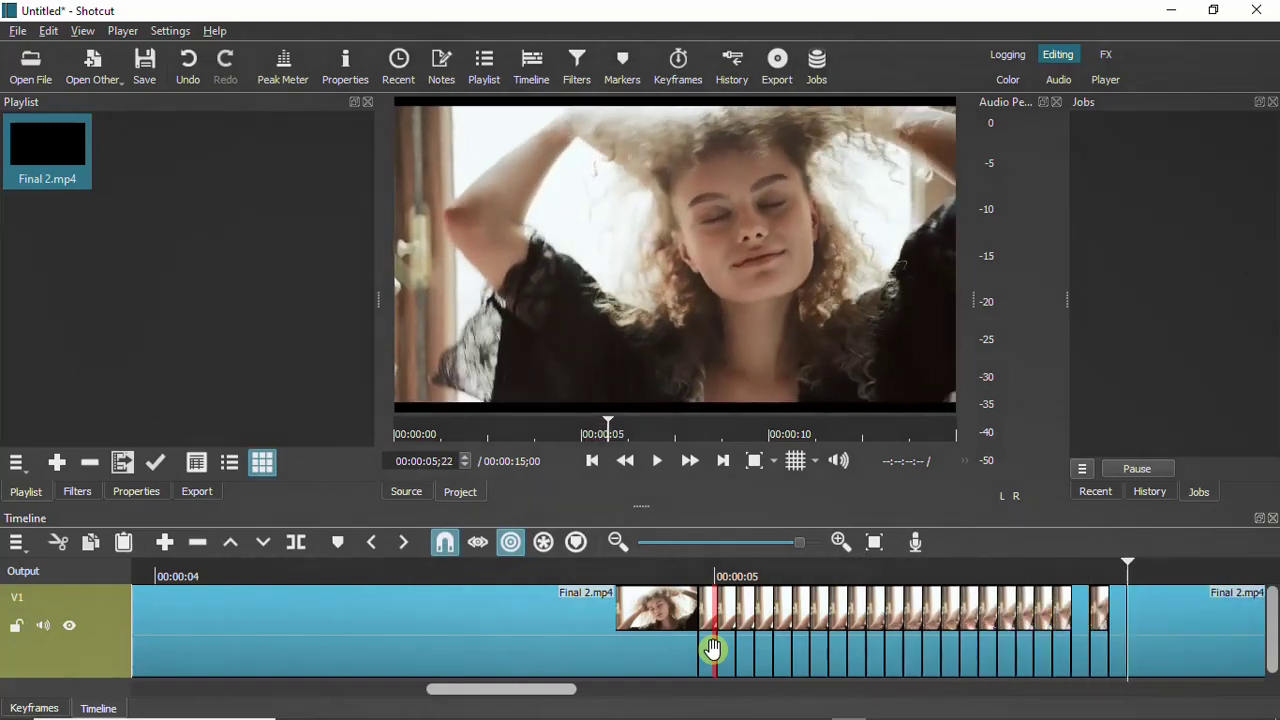
key(s)
key(Right)
key(s)
key(Right)
key(s)
key(Right)
key(s)
key(Right)
key(s)
key(Right)
key(s)
key(Right)
key(s)
key(Right)
key(s)
key(Right)
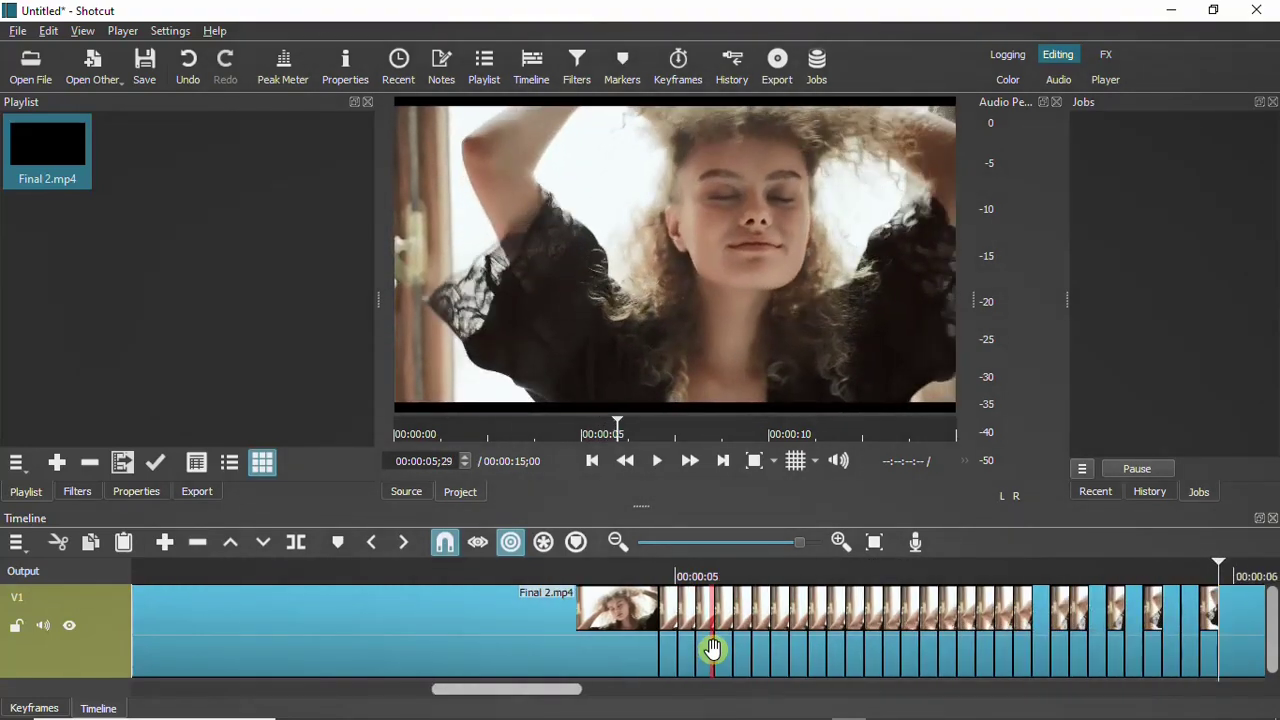
key(s)
key(Right)
key(s)
key(Right)
key(s)
key(Right)
key(s)
key(Right)
key(s)
key(Right)
key(s)
key(Right)
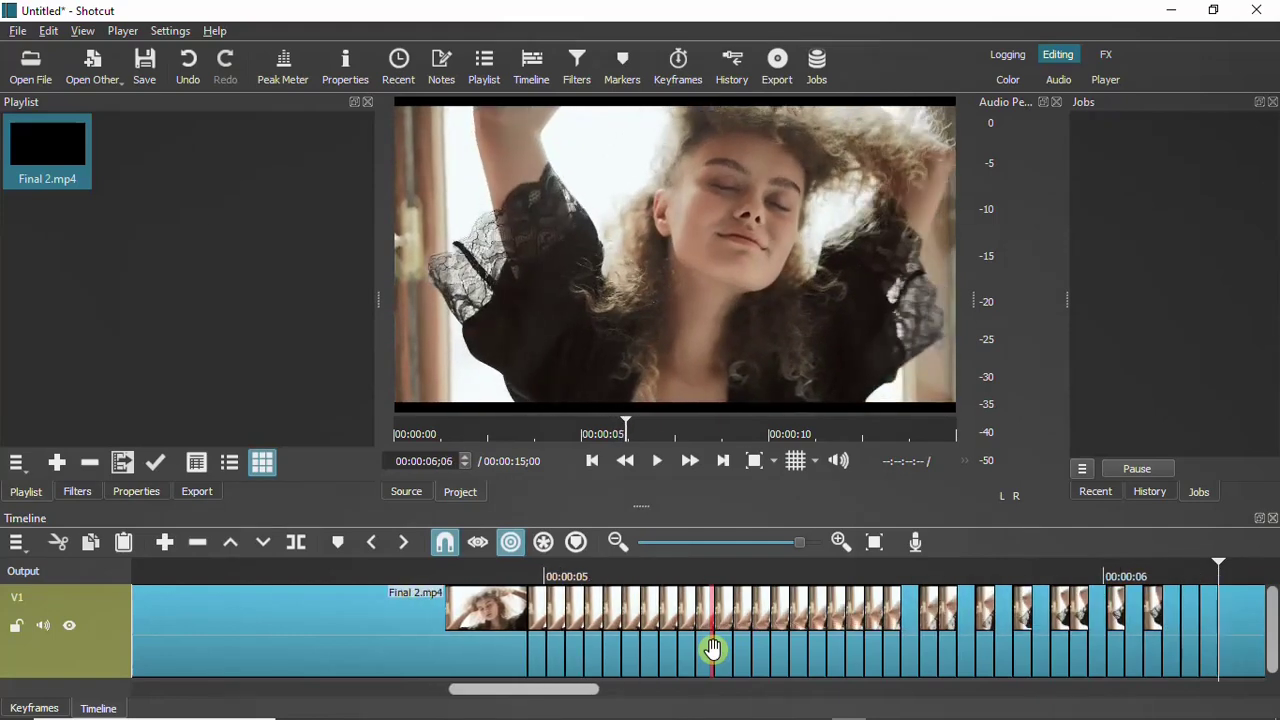
key(s)
key(Right)
key(s)
key(Right)
key(s)
key(Right)
key(s)
key(Right)
key(s)
key(Right)
key(s)
key(Right)
key(s)
key(Right)
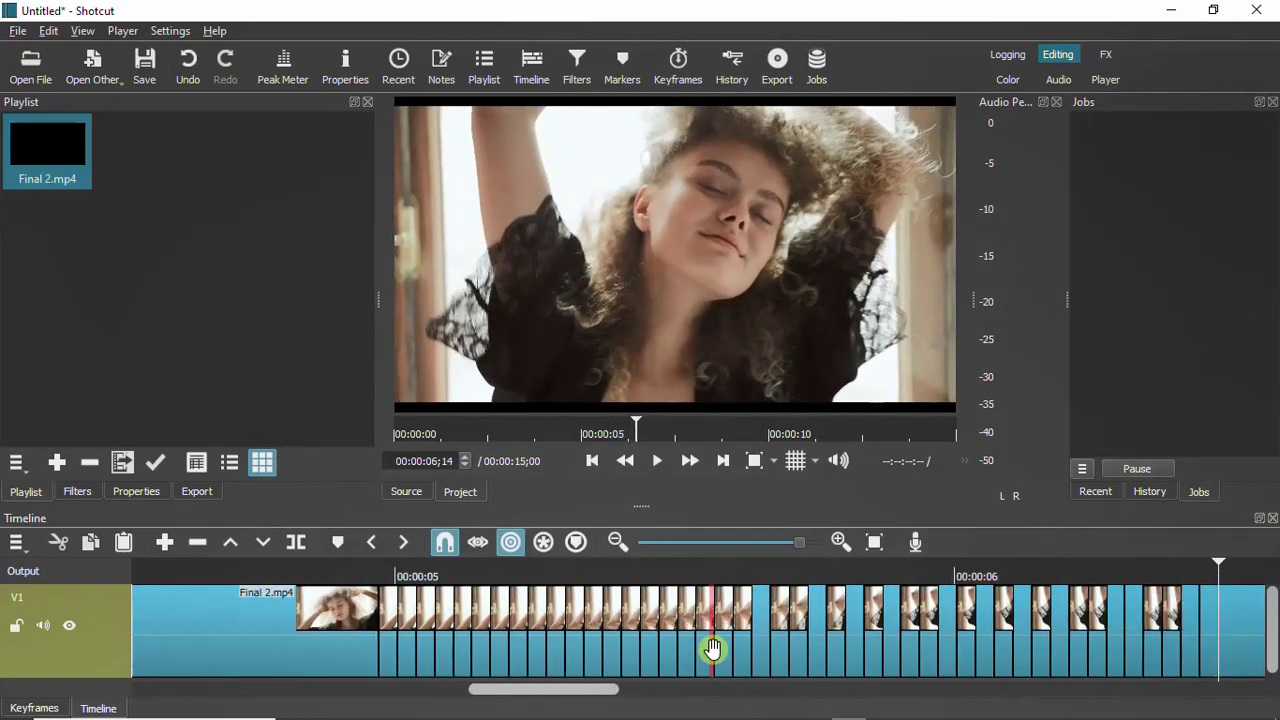
key(s)
key(Right)
key(s)
key(Right)
key(s)
key(Right)
key(s)
key(Right)
key(s)
key(Right)
key(s)
key(Right)
key(s)
key(Right)
key(s)
key(Right)
key(s)
key(Right)
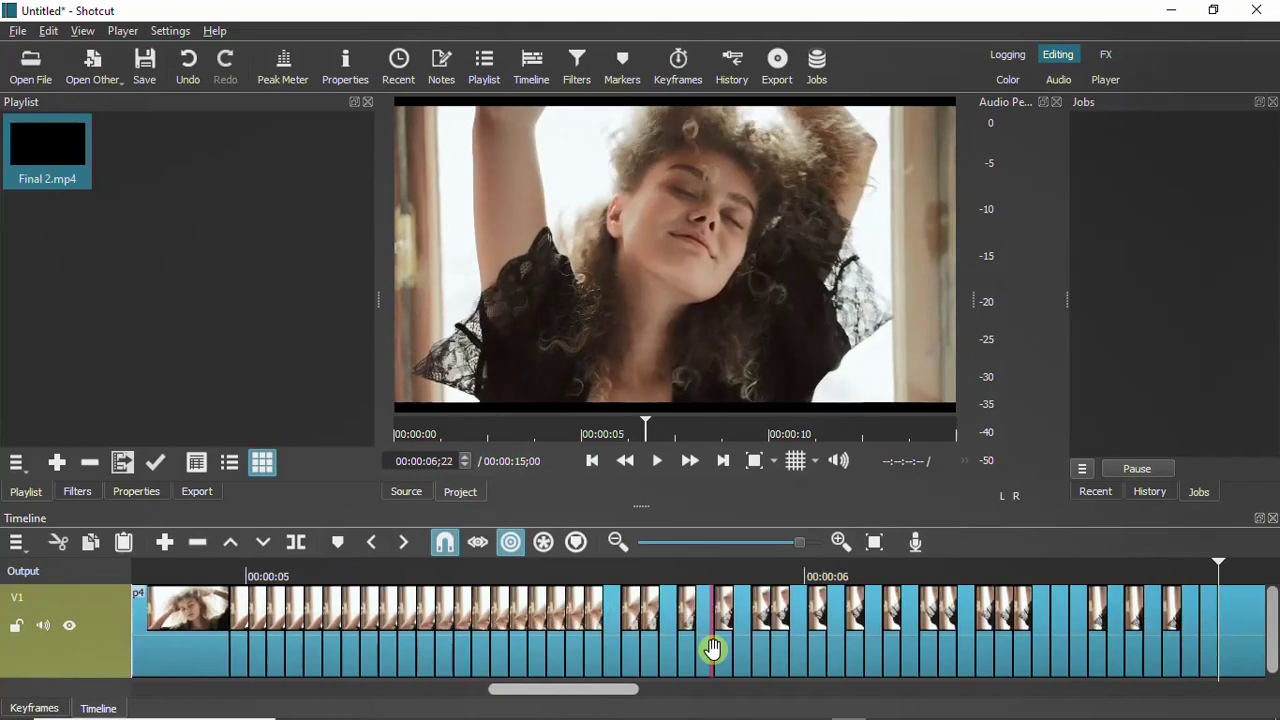
key(s)
key(Right)
key(s)
key(Right)
key(s)
key(Right)
key(s)
key(Right)
key(s)
key(Right)
key(s)
key(Right)
key(s)
key(Right)
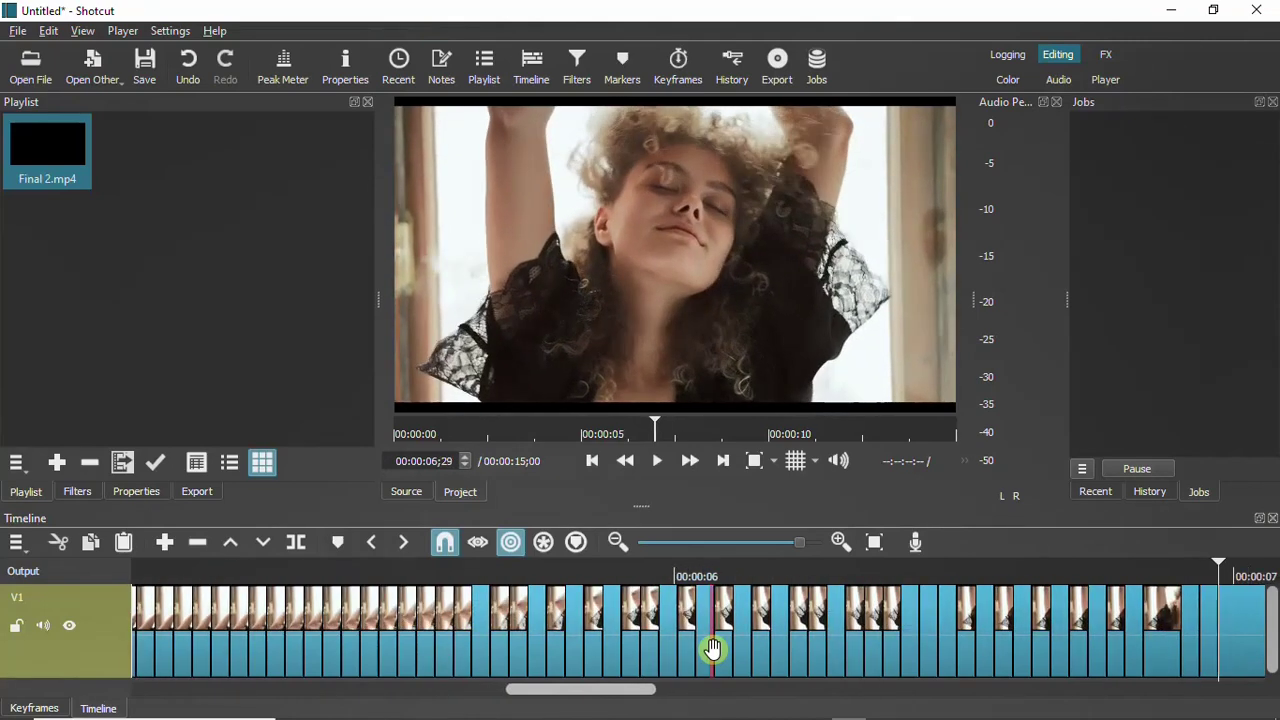
key(s)
key(Right)
key(Left)
key(Left)
key(Left)
key(Left)
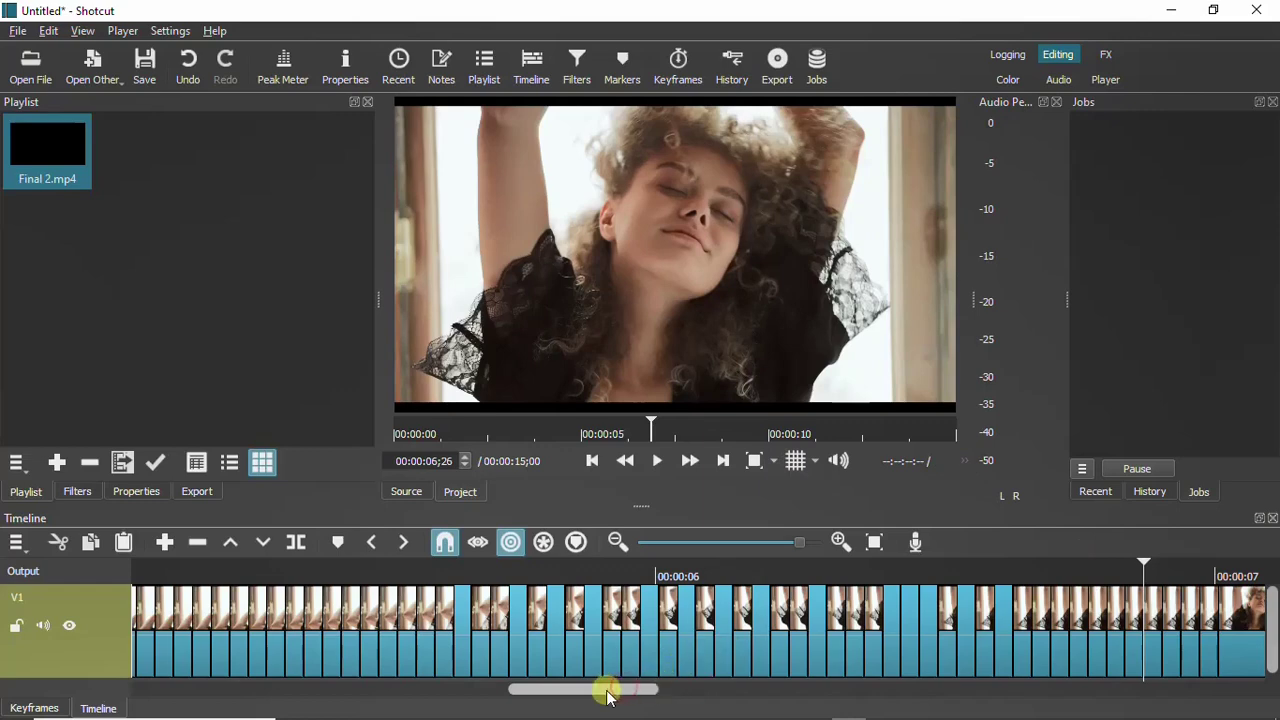
Lift every second one-frame piece of the clip between about 00:00:05 and 00:00:07, leaving gaps in their places.
drag(606, 689, 520, 691)
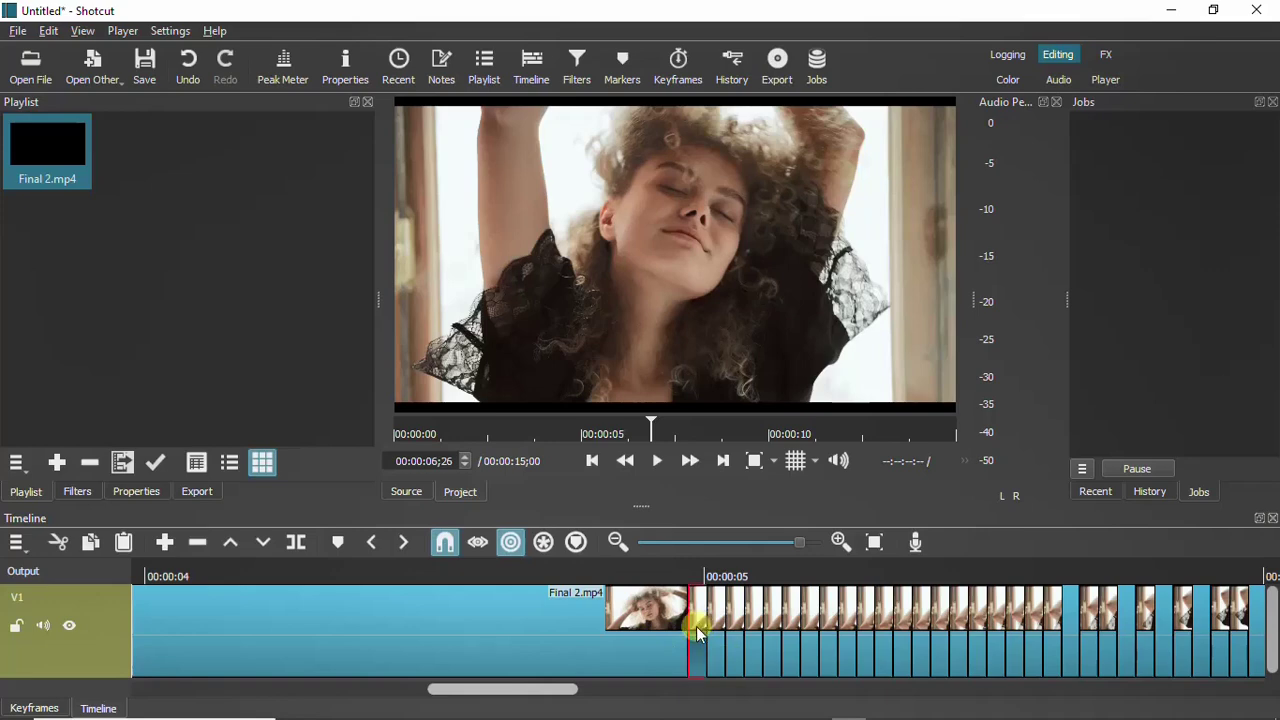
drag(690, 641, 917, 580)
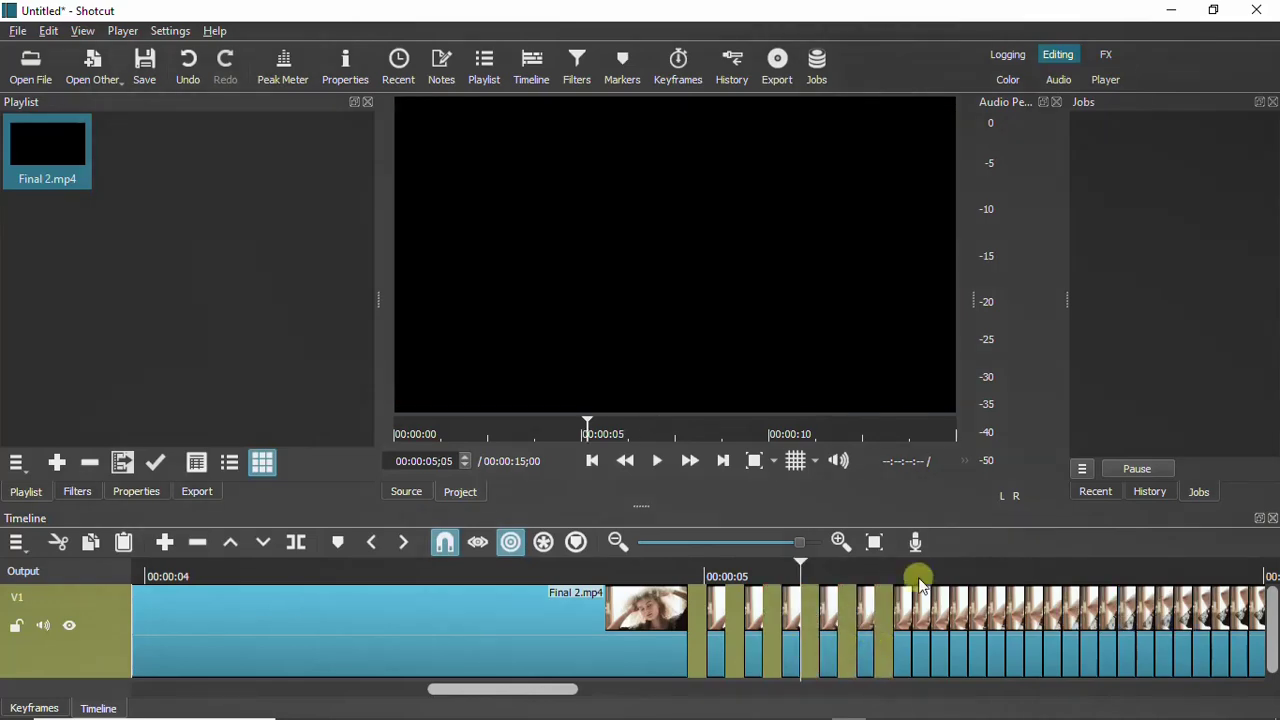
click(723, 461)
drag(923, 646, 1240, 640)
drag(551, 688, 642, 688)
click(614, 646)
drag(614, 646, 1134, 649)
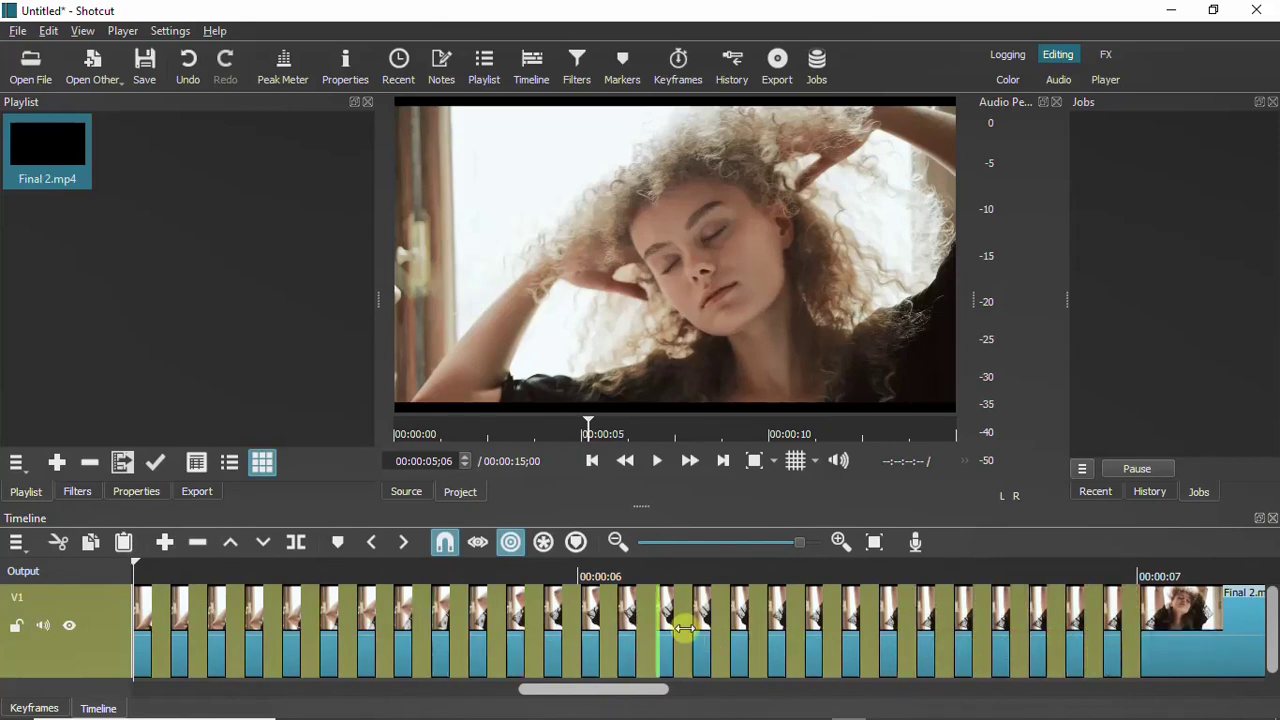
drag(591, 688, 477, 691)
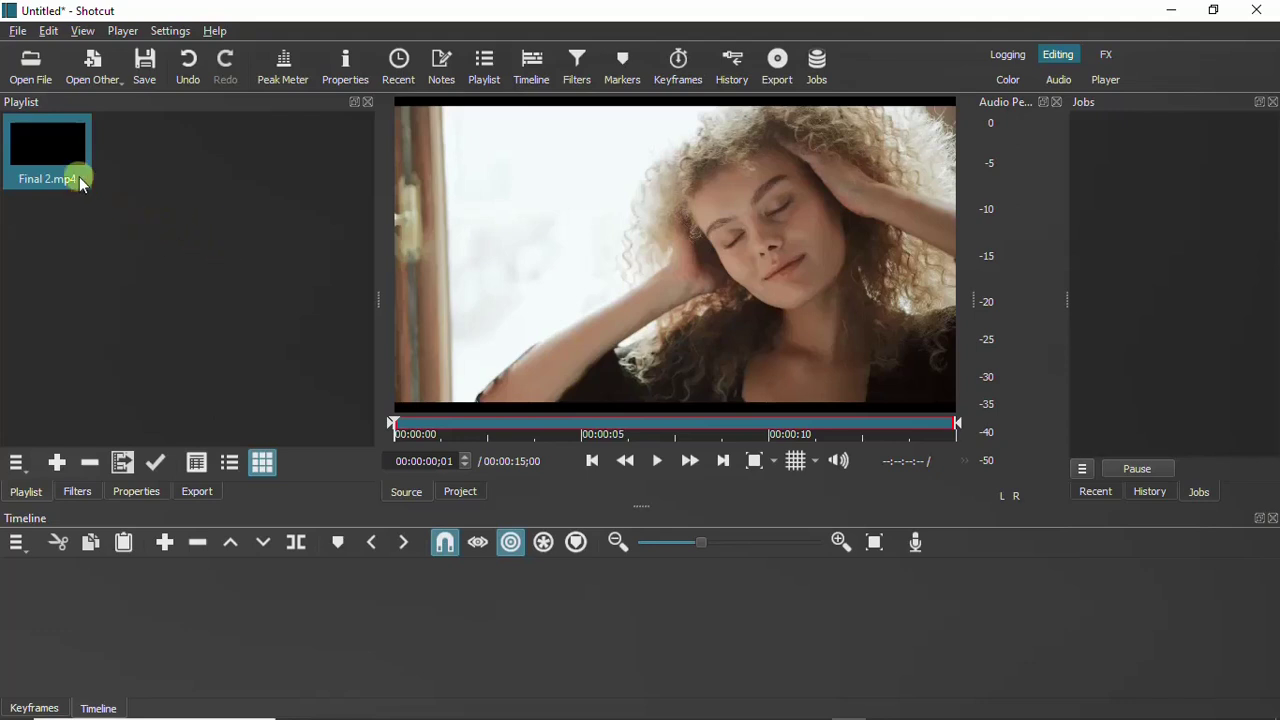
Place Final 2.mp4 at the start of the empty timeline and add a second video track above it.
drag(71, 173, 153, 627)
drag(367, 650, 366, 646)
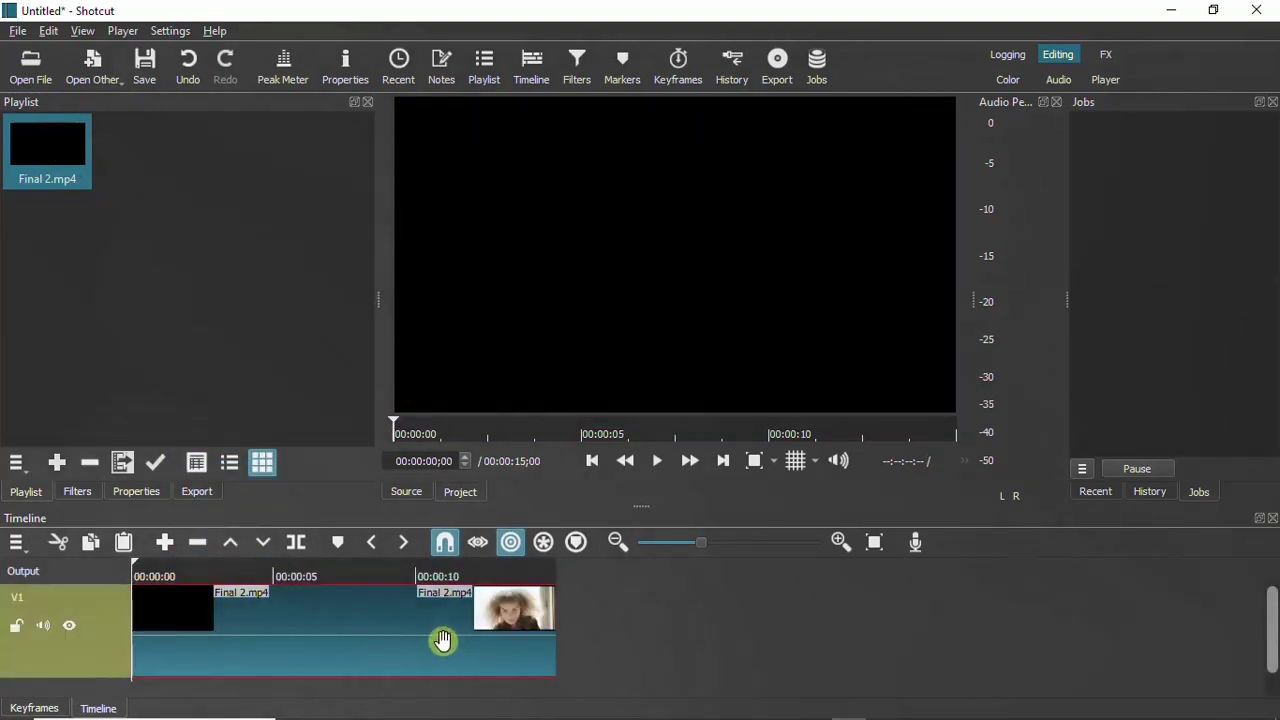
right_click(99, 642)
mouse_move(178, 527)
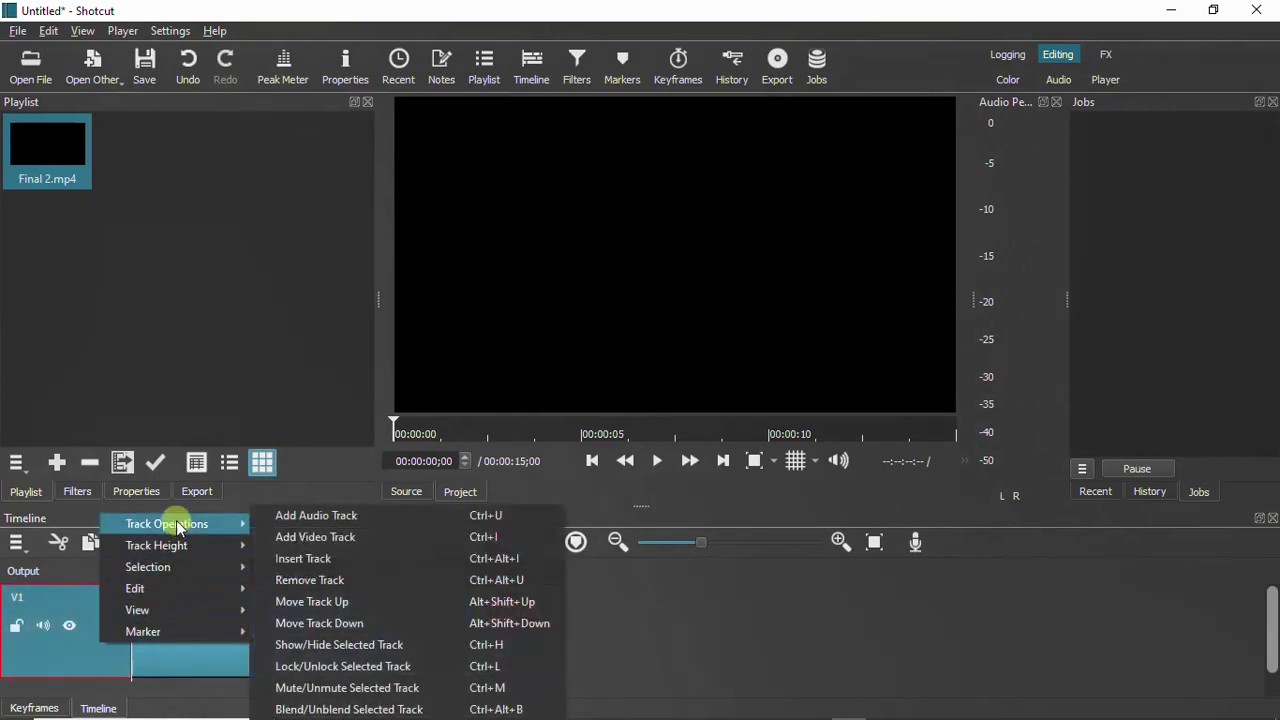
click(340, 541)
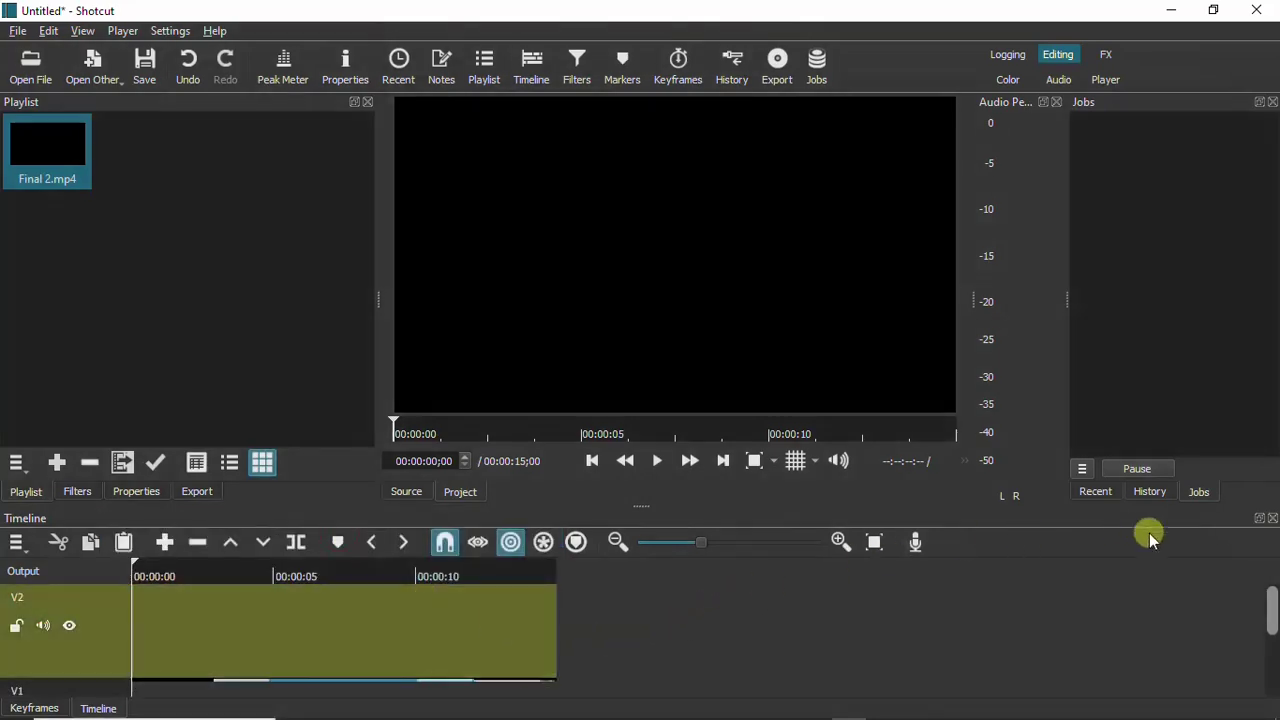
mouse_move(1272, 612)
mouse_down()
mouse_move(1274, 634)
mouse_move(1271, 614)
mouse_up()
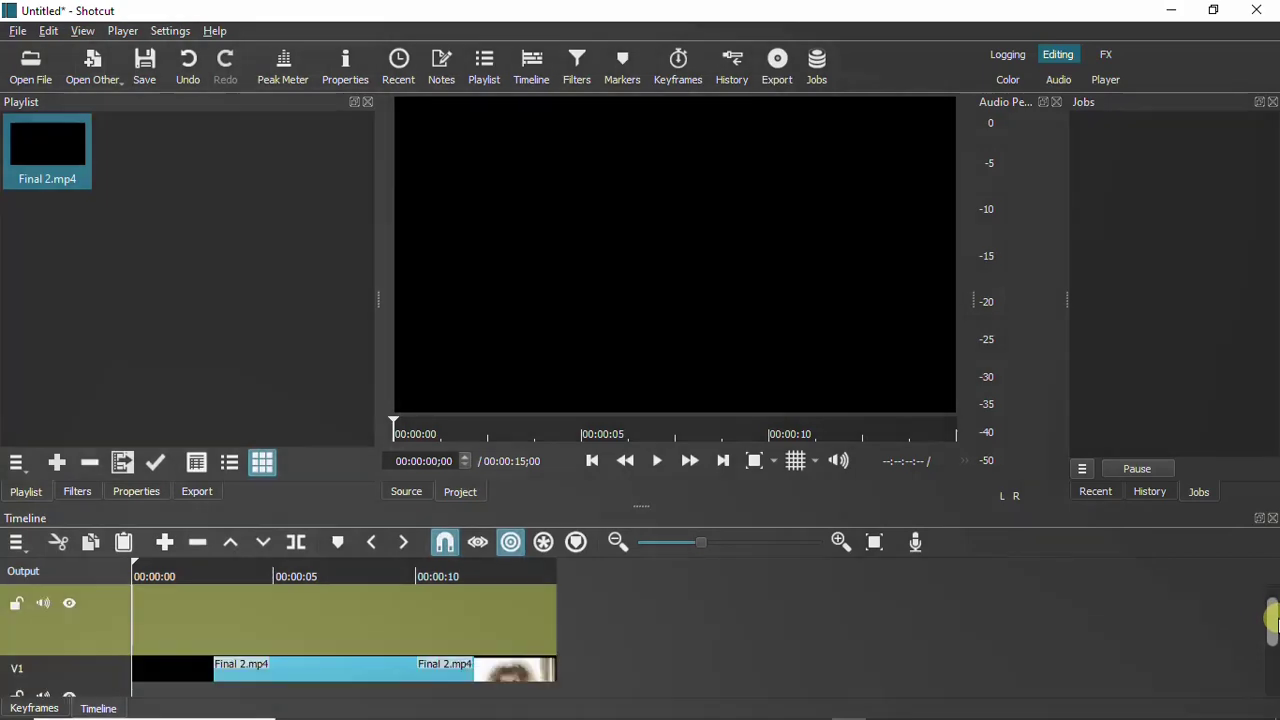
Create a solid colour clip in white (#FFFFFF).
click(92, 62)
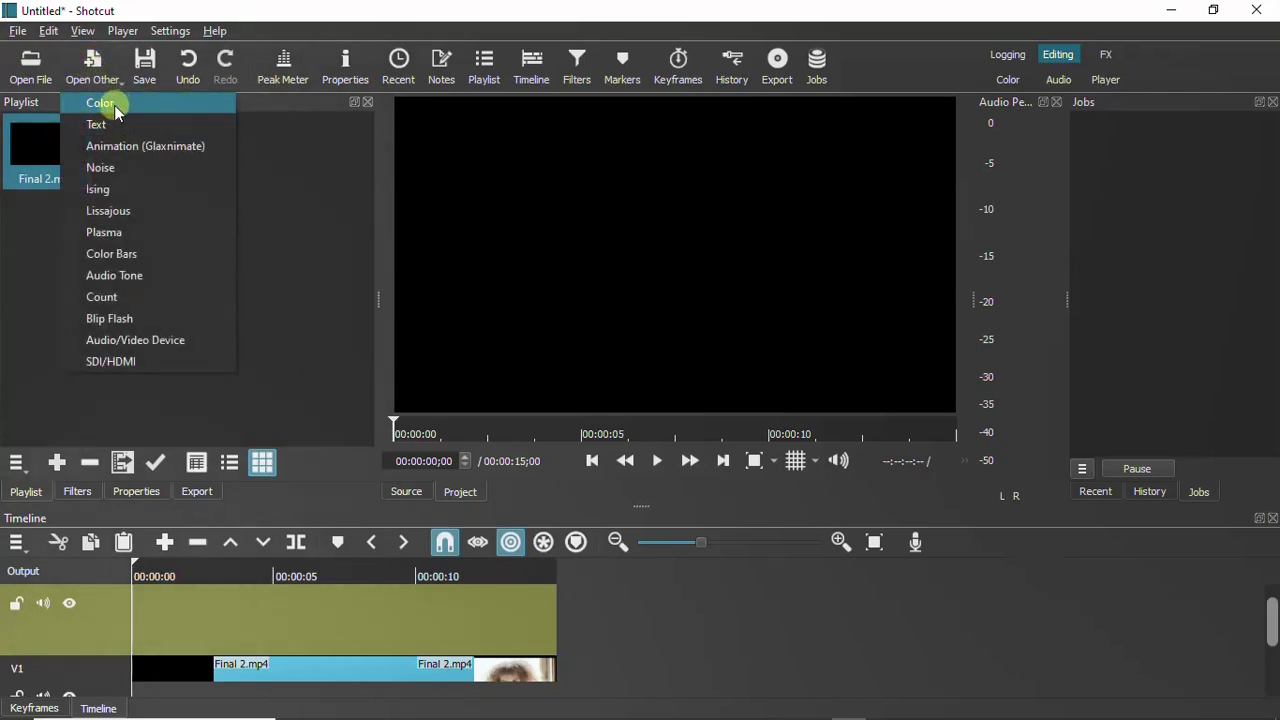
click(110, 104)
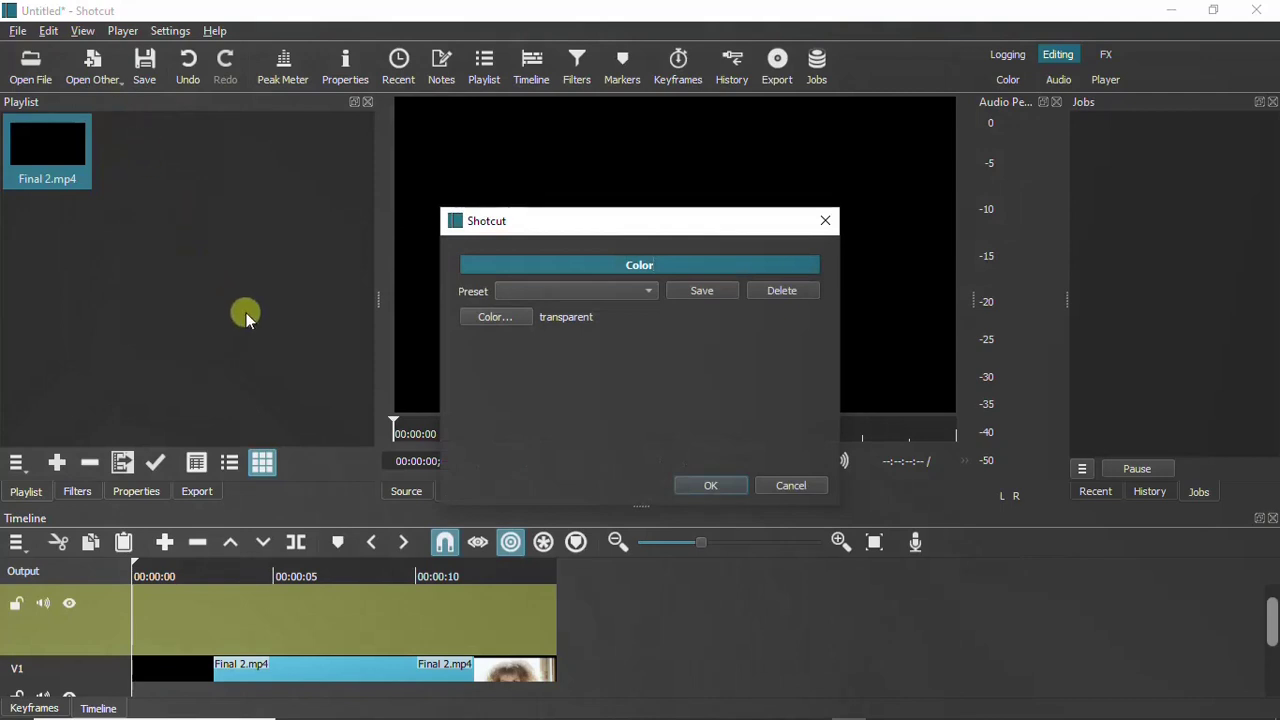
click(498, 318)
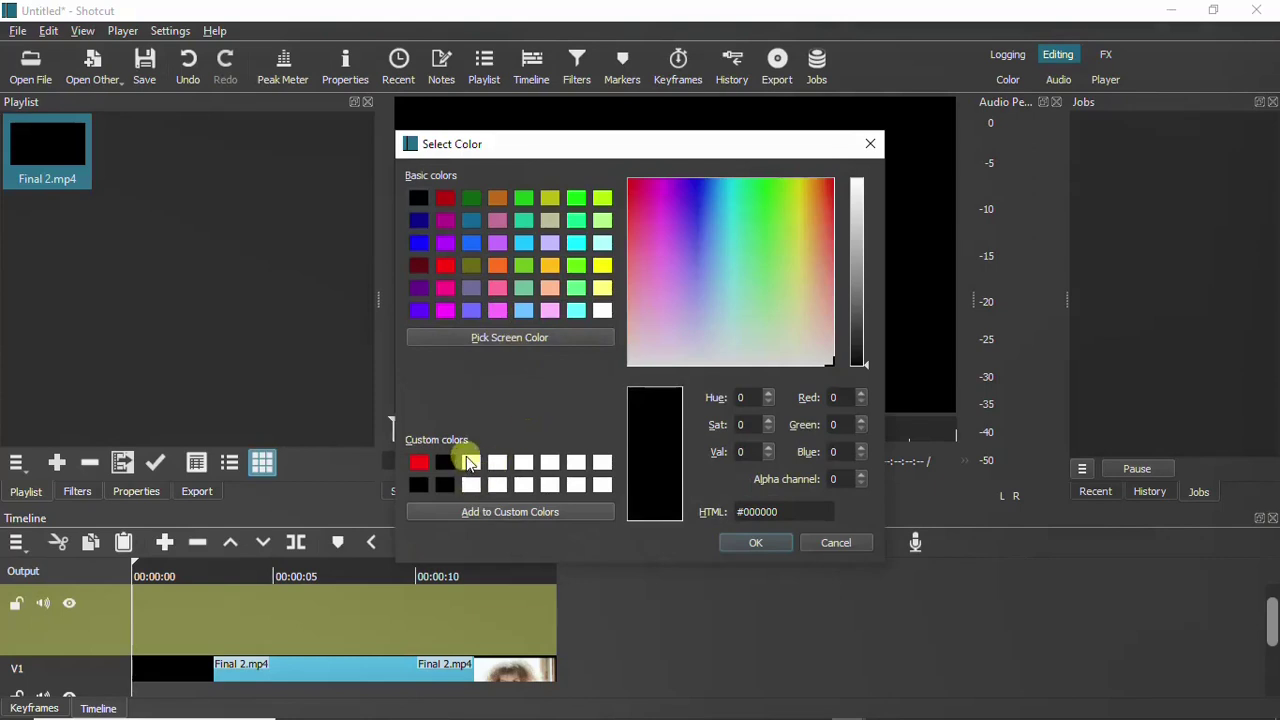
click(471, 462)
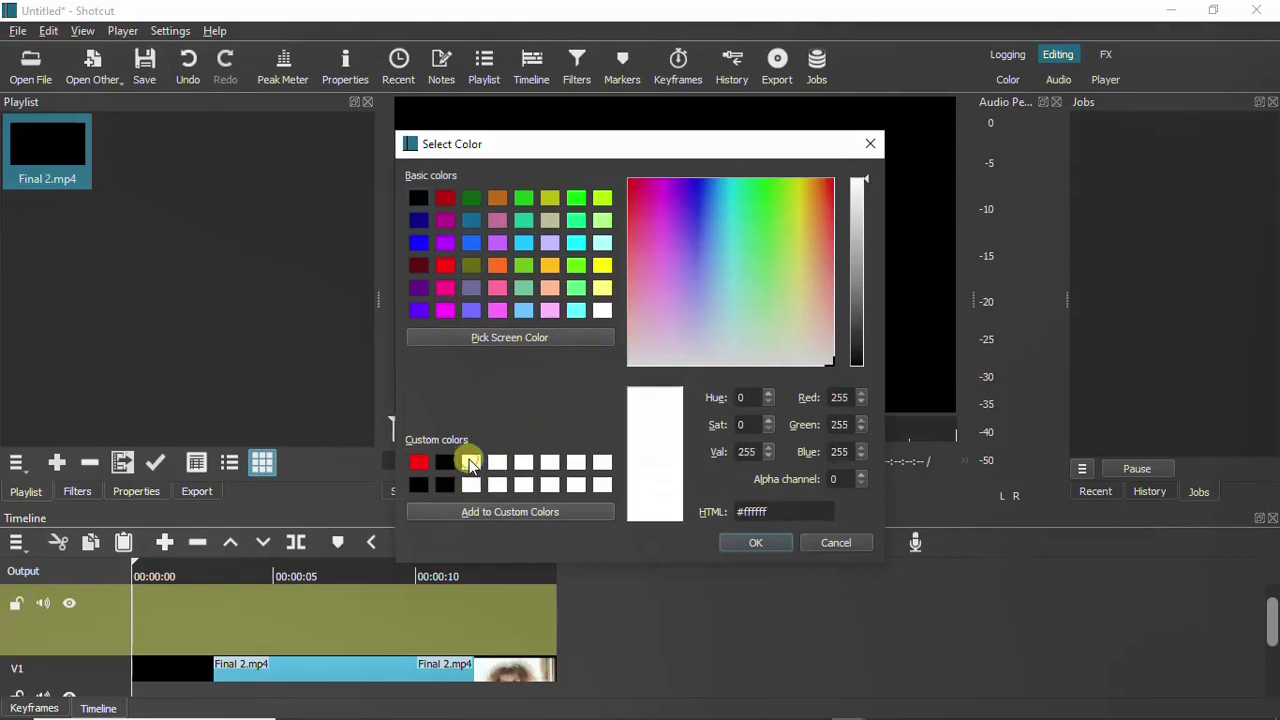
click(758, 542)
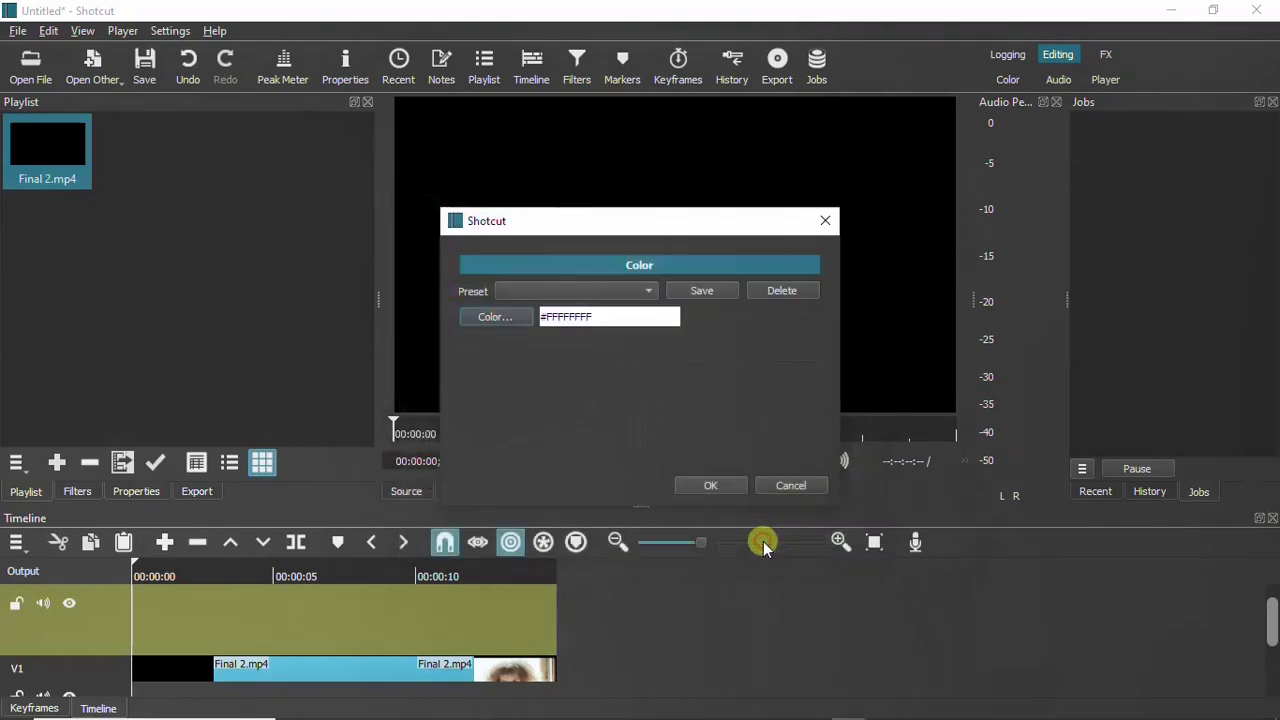
click(710, 486)
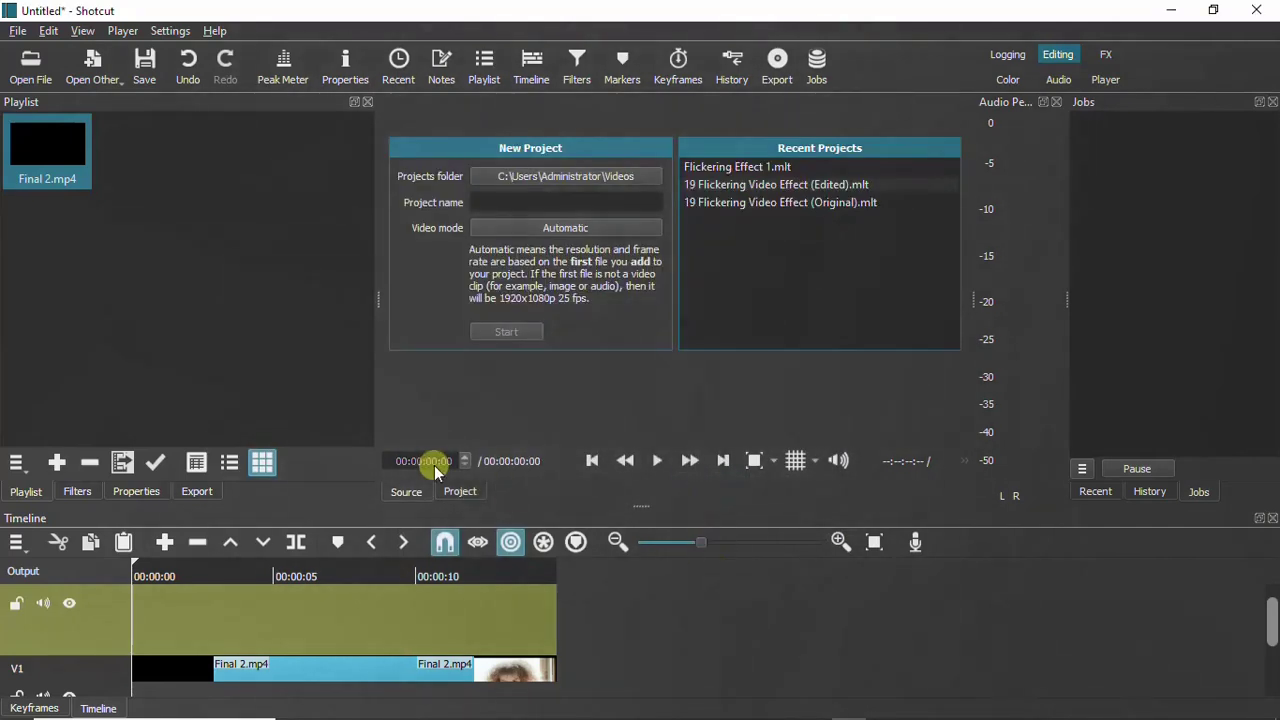
Place the white colour clip on the upper video track, starting at about 00:00:05.
key(space)
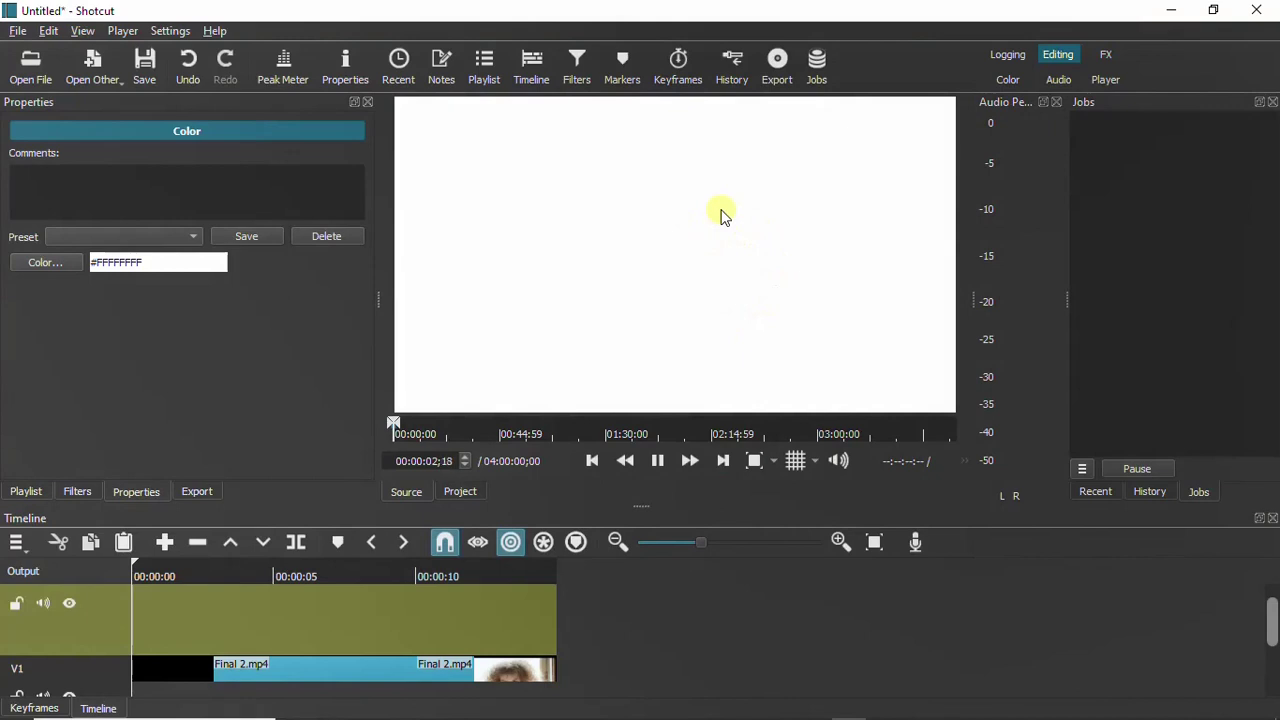
click(716, 230)
drag(706, 244, 421, 619)
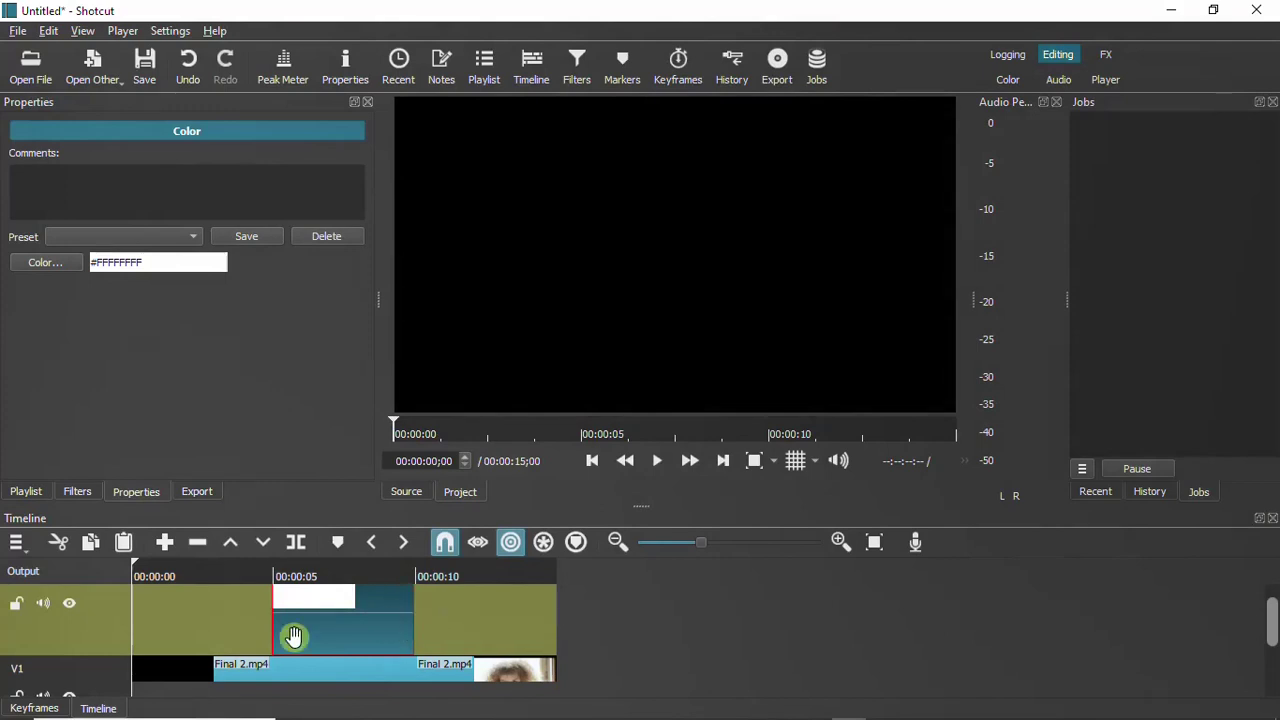
Split the white colour clip on the upper video track into one-frame pieces from its start near 00:00:05 to about 00:00:07;09.
click(259, 570)
click(723, 460)
click(259, 642)
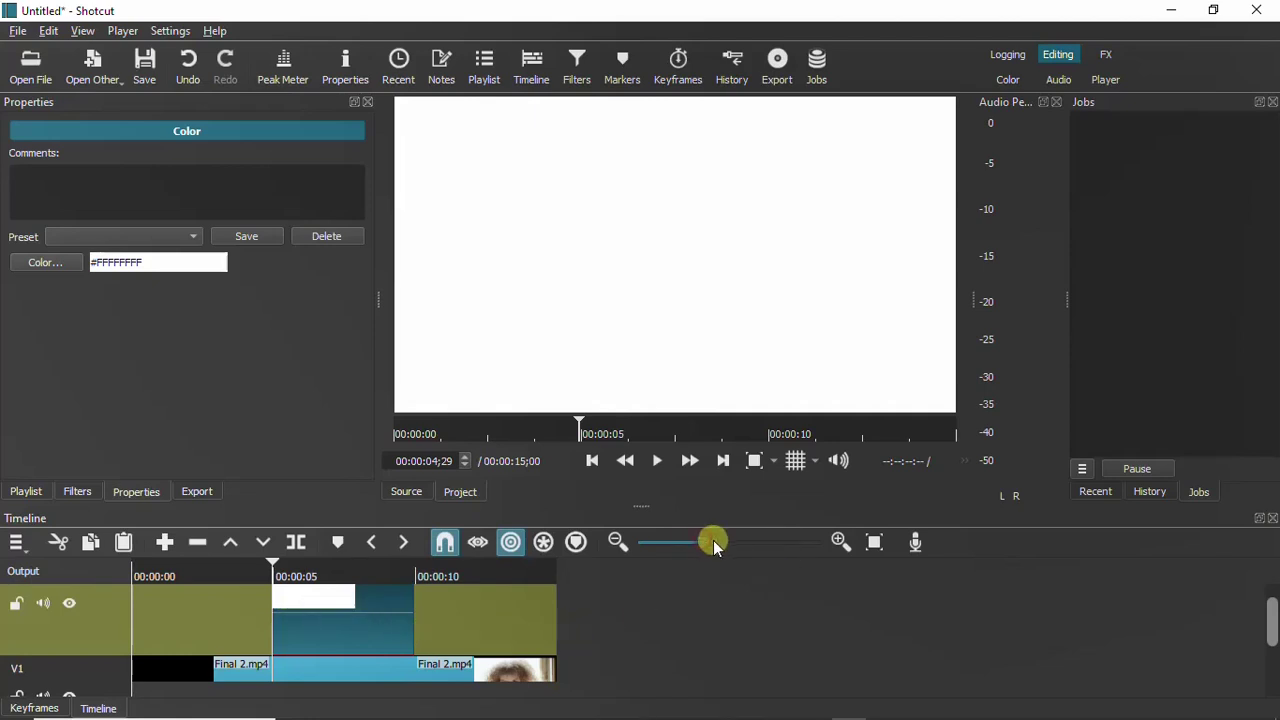
click(812, 550)
drag(510, 689, 559, 690)
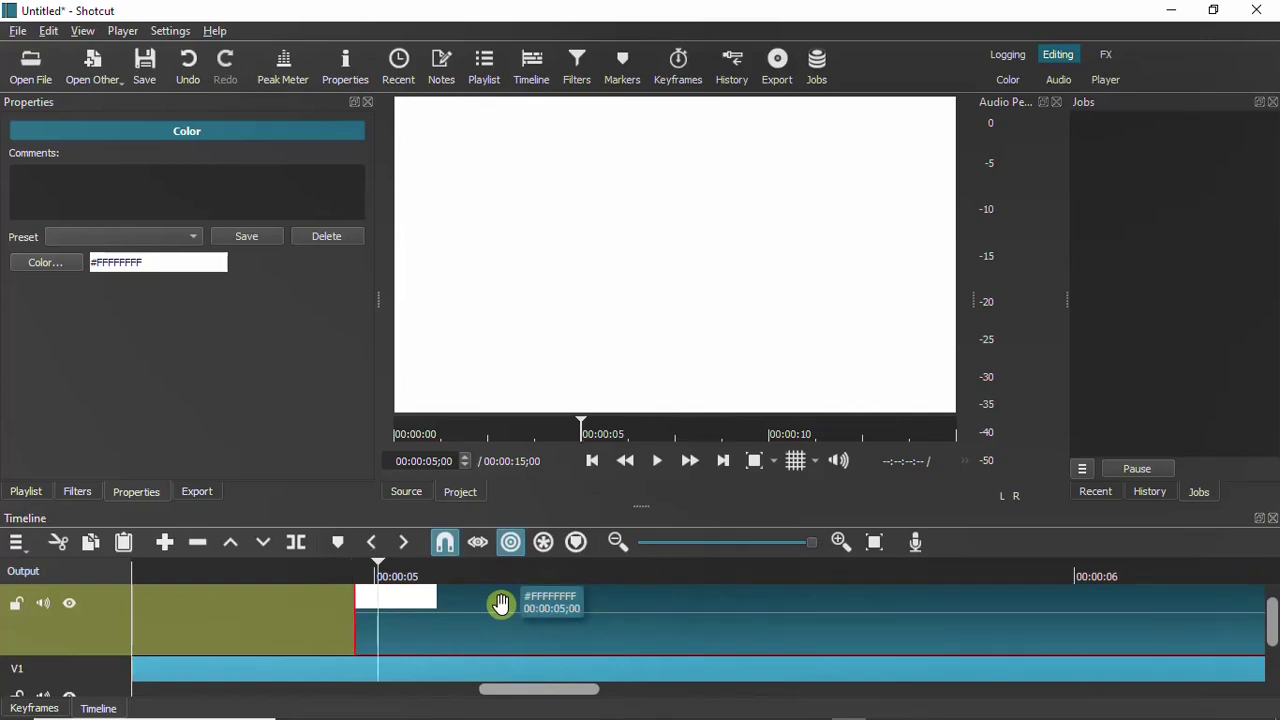
ctrl+click(501, 604)
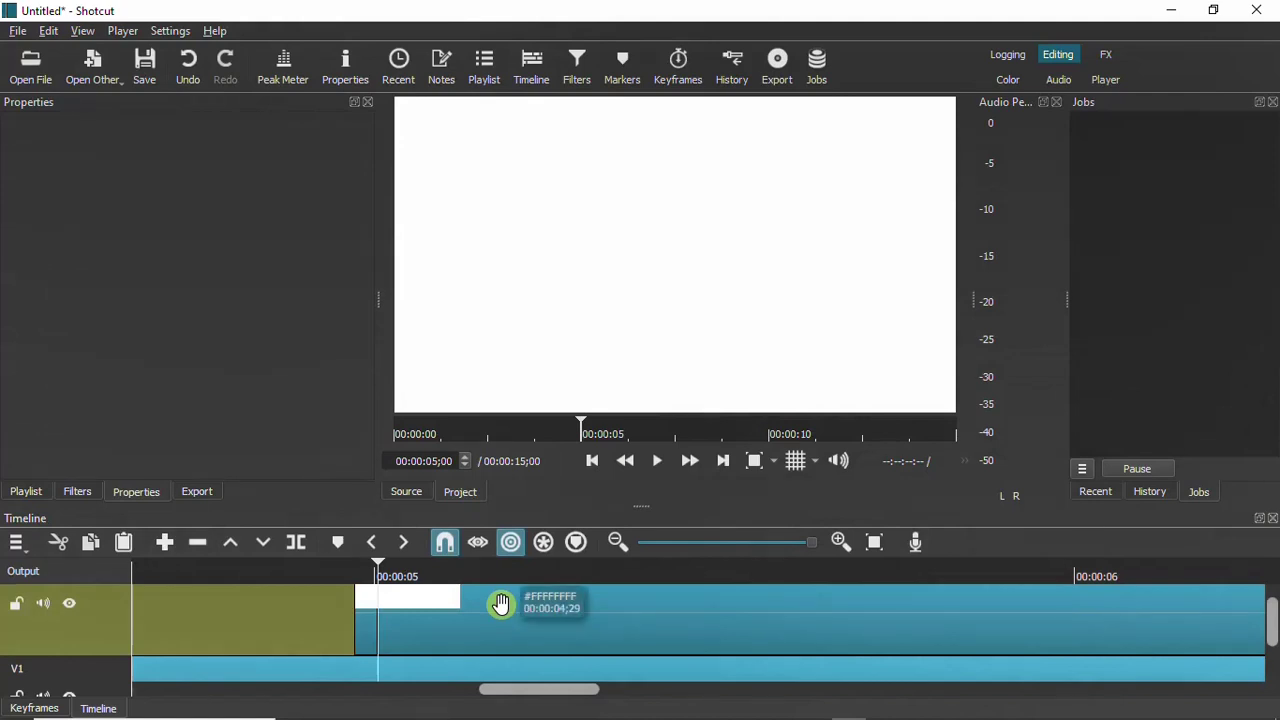
key(s)
key(Right)
key(s)
key(Right)
key(s)
key(Right)
key(s)
key(Right)
key(s)
key(Right)
key(s)
key(Right)
key(s)
key(Right)
key(s)
key(Right)
key(s)
key(Right)
key(s)
key(Right)
key(s)
key(Right)
key(s)
key(Right)
key(s)
key(Right)
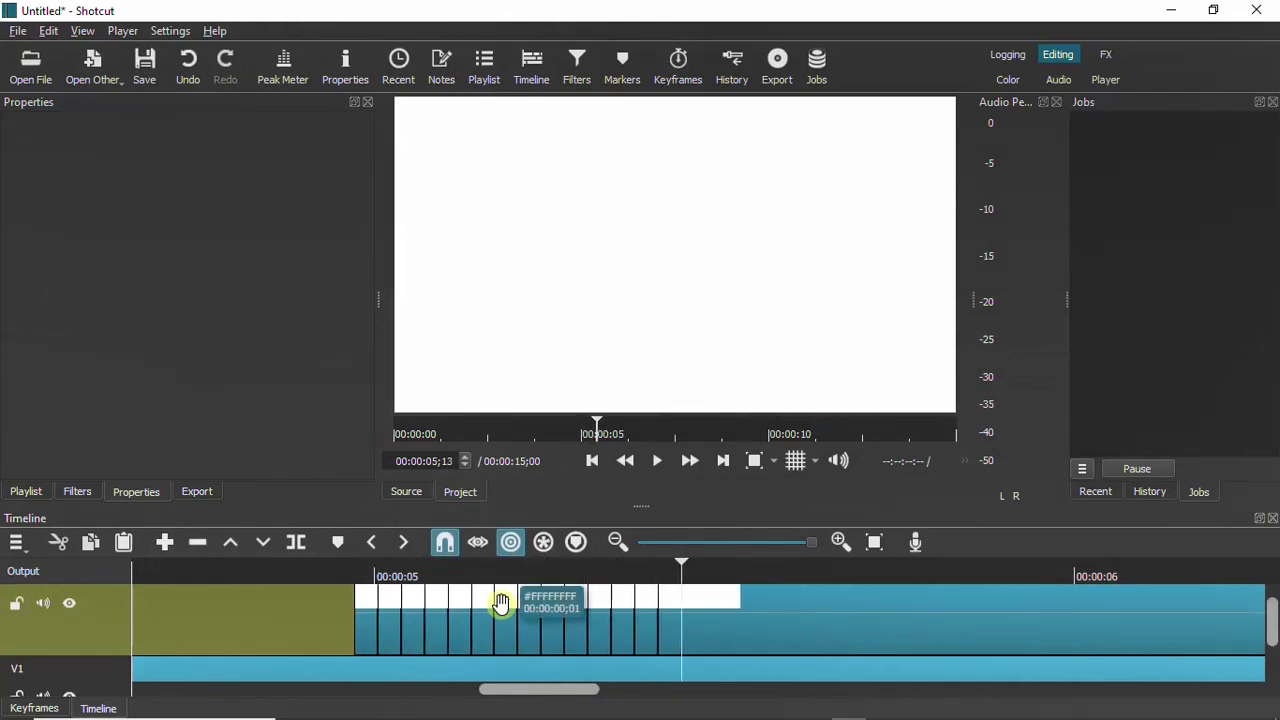
key(s)
key(Right)
key(s)
key(Right)
key(s)
key(Right)
key(s)
key(Right)
key(s)
key(Right)
key(s)
key(Right)
key(s)
key(Right)
key(s)
key(Right)
key(s)
key(Right)
key(s)
key(Right)
key(s)
key(Right)
key(s)
key(Right)
key(s)
key(Right)
key(s)
key(Right)
key(s)
key(Right)
key(s)
key(Right)
key(s)
key(Right)
key(s)
key(Right)
key(s)
key(Right)
key(s)
key(Right)
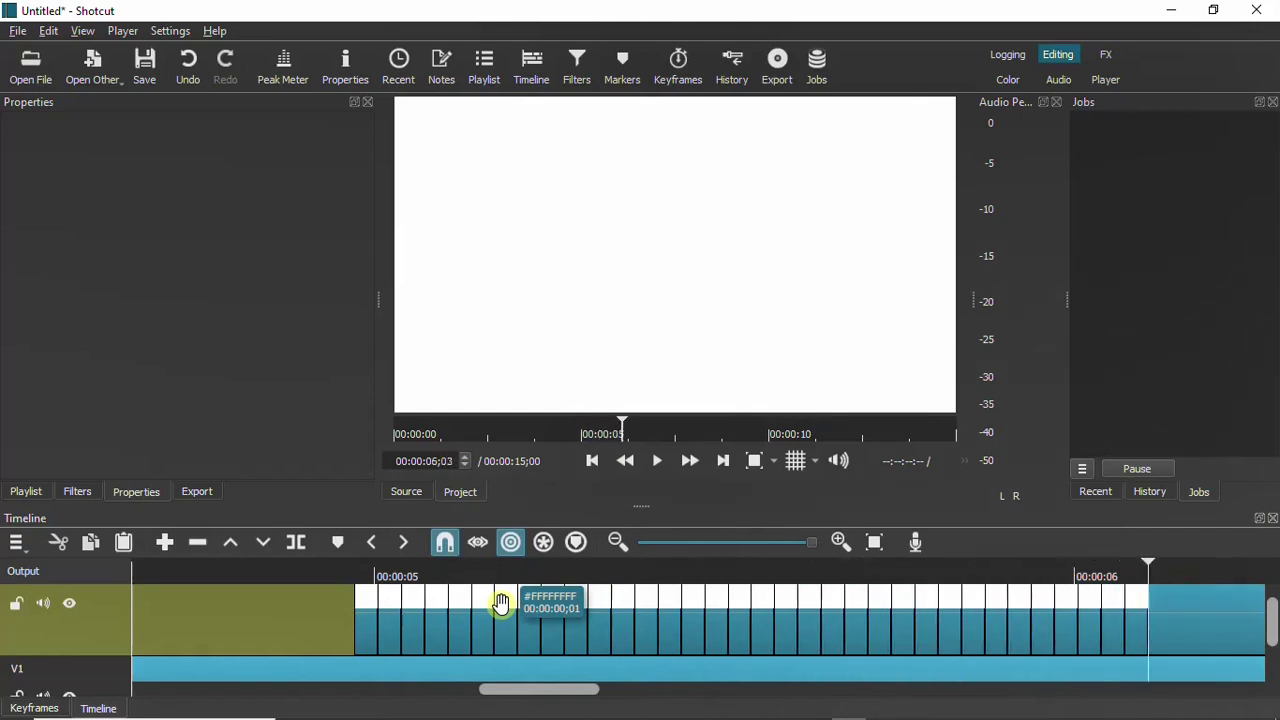
key(s)
key(Right)
key(s)
key(Right)
key(s)
key(Right)
key(s)
key(Right)
key(s)
key(Right)
key(s)
key(Right)
key(s)
key(Right)
key(s)
key(Right)
key(s)
key(Right)
key(s)
key(Right)
key(s)
key(Right)
key(s)
key(Right)
key(s)
key(Right)
key(s)
key(Right)
key(s)
key(Right)
key(s)
key(Right)
key(s)
key(Right)
key(s)
key(Right)
key(s)
key(Right)
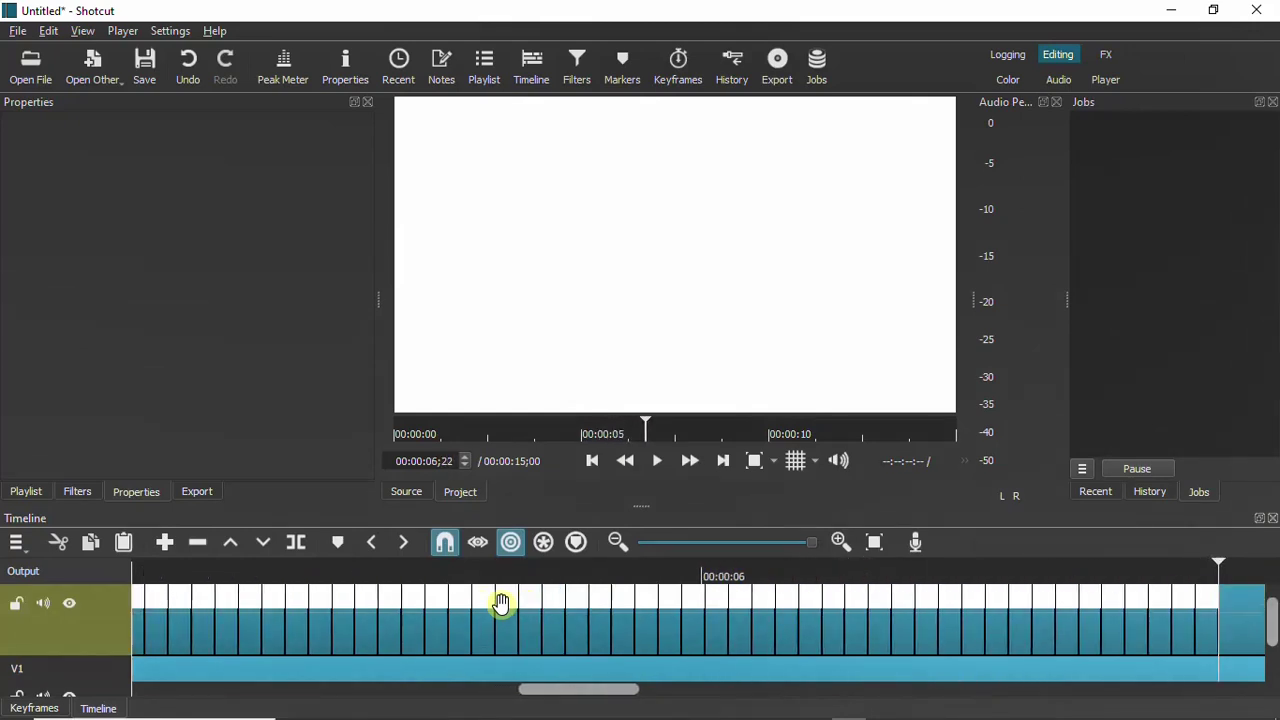
key(s)
key(Right)
key(s)
key(Right)
key(s)
key(Right)
key(s)
key(Right)
key(s)
key(Right)
key(s)
key(Right)
key(s)
key(Right)
key(s)
key(Right)
key(s)
key(Right)
key(s)
key(Right)
key(s)
key(Right)
key(s)
key(Right)
key(s)
key(Right)
key(s)
key(Right)
key(s)
key(Right)
key(s)
key(Right)
key(s)
key(Right)
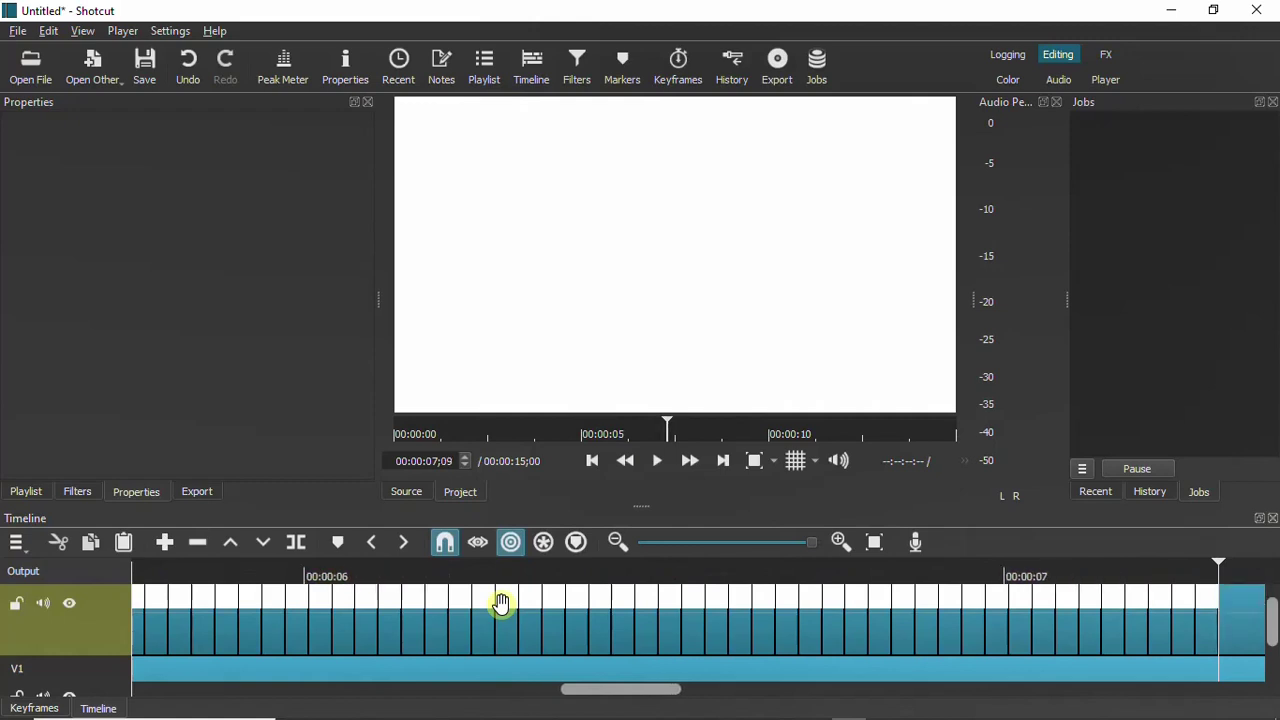
Split the rest of the white colour clip on the upper video track into one-frame pieces, from 00:00:07;09 to its end at 00:00:09;29.
key(s)
key(Right)
key(s)
key(Right)
key(s)
key(Right)
key(s)
key(Right)
key(s)
key(Right)
key(s)
key(Right)
key(s)
key(Right)
key(s)
key(Right)
key(s)
key(Right)
key(s)
key(Right)
key(s)
key(Right)
key(s)
key(Right)
key(s)
key(Right)
key(s)
key(Right)
key(s)
key(Right)
key(s)
key(Right)
key(s)
key(Right)
key(s)
key(Right)
key(s)
key(Right)
key(s)
key(Right)
key(s)
key(Right)
key(s)
key(Right)
key(s)
key(Right)
key(s)
key(Right)
key(s)
key(Right)
key(s)
key(Right)
key(s)
key(Right)
key(s)
key(Right)
key(s)
key(Right)
key(s)
key(Right)
key(s)
key(Right)
key(s)
key(Right)
key(s)
key(Right)
key(s)
key(Right)
key(s)
key(Right)
key(s)
key(Right)
key(s)
key(Right)
key(s)
key(Right)
key(s)
key(Right)
key(s)
key(Right)
key(s)
key(Right)
key(s)
key(Right)
key(s)
key(Right)
key(s)
key(Right)
key(s)
key(Right)
key(s)
key(Right)
key(s)
key(Right)
key(s)
key(Right)
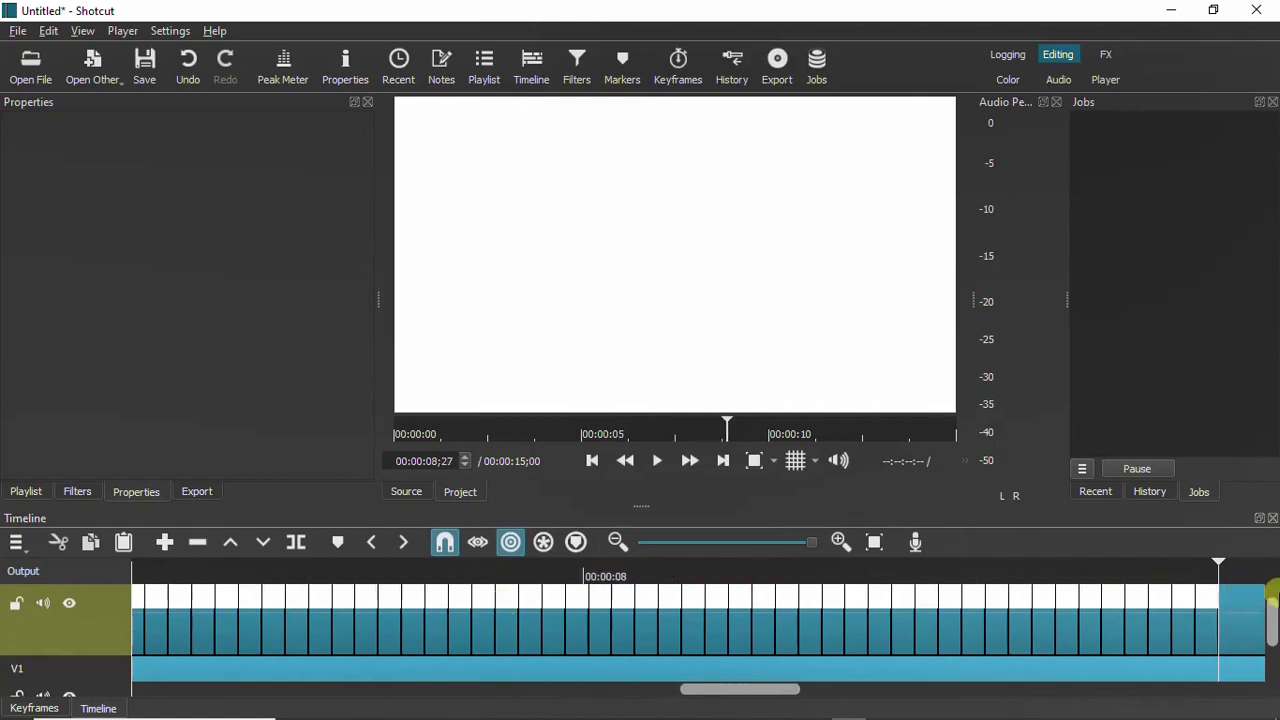
key(s)
key(Right)
key(s)
key(Right)
key(s)
key(Right)
key(s)
key(Right)
key(s)
key(Right)
key(s)
key(Right)
key(s)
key(Right)
key(s)
key(Right)
key(s)
key(Right)
key(s)
key(Right)
key(s)
key(Right)
key(s)
key(Right)
key(s)
key(Right)
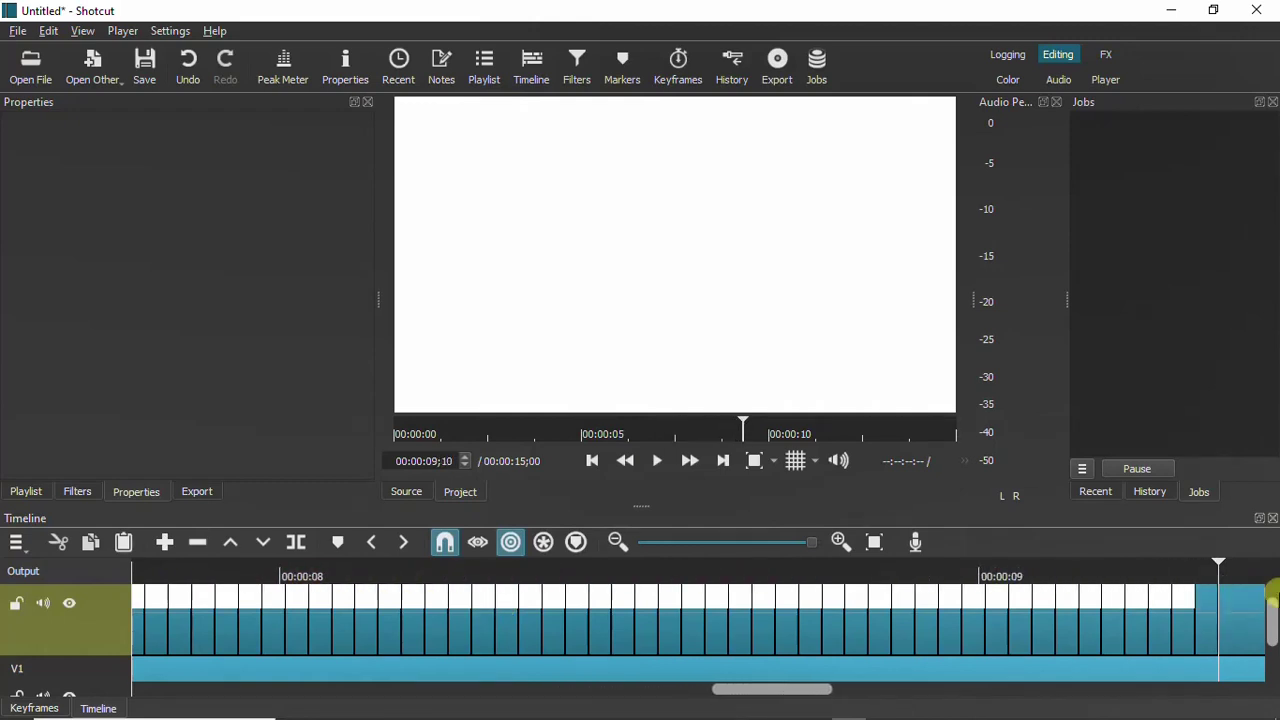
key(s)
key(Right)
key(s)
key(Right)
key(s)
key(Right)
key(s)
key(Right)
key(s)
key(Right)
key(s)
key(Right)
key(s)
key(Right)
key(s)
key(Right)
key(s)
key(Right)
key(s)
key(Right)
key(s)
key(Right)
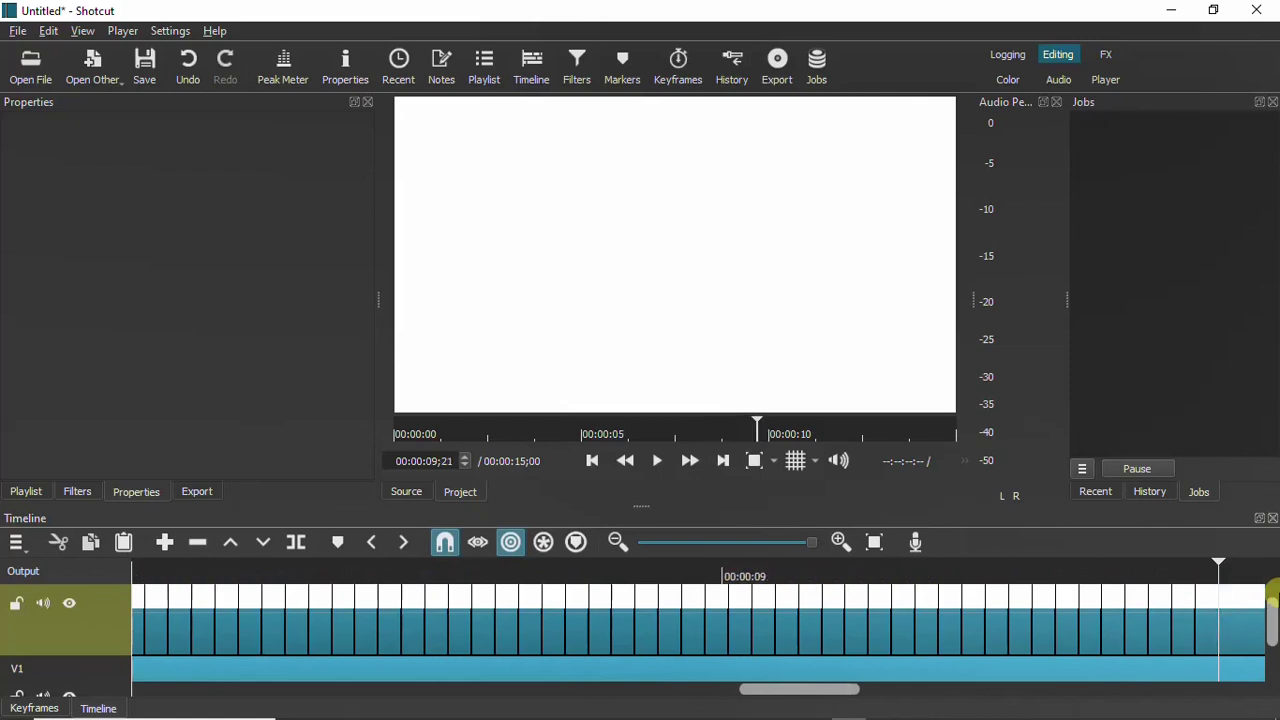
key(s)
key(Right)
key(s)
key(Right)
key(s)
key(Right)
key(s)
key(Right)
key(s)
key(Right)
key(s)
key(Right)
key(s)
key(Right)
key(s)
key(Right)
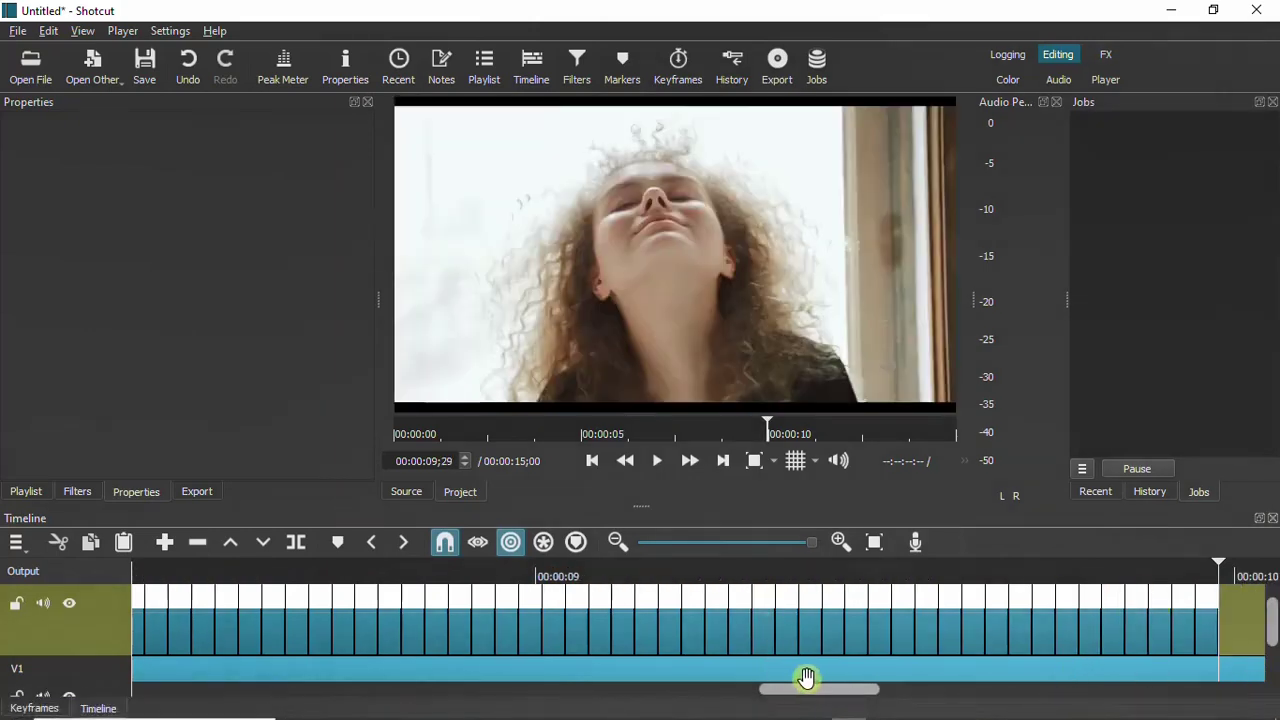
Lift every second one-frame piece of the white colour clip from about 00:00:05 to 00:00:06;06, leaving gaps.
drag(826, 690, 558, 692)
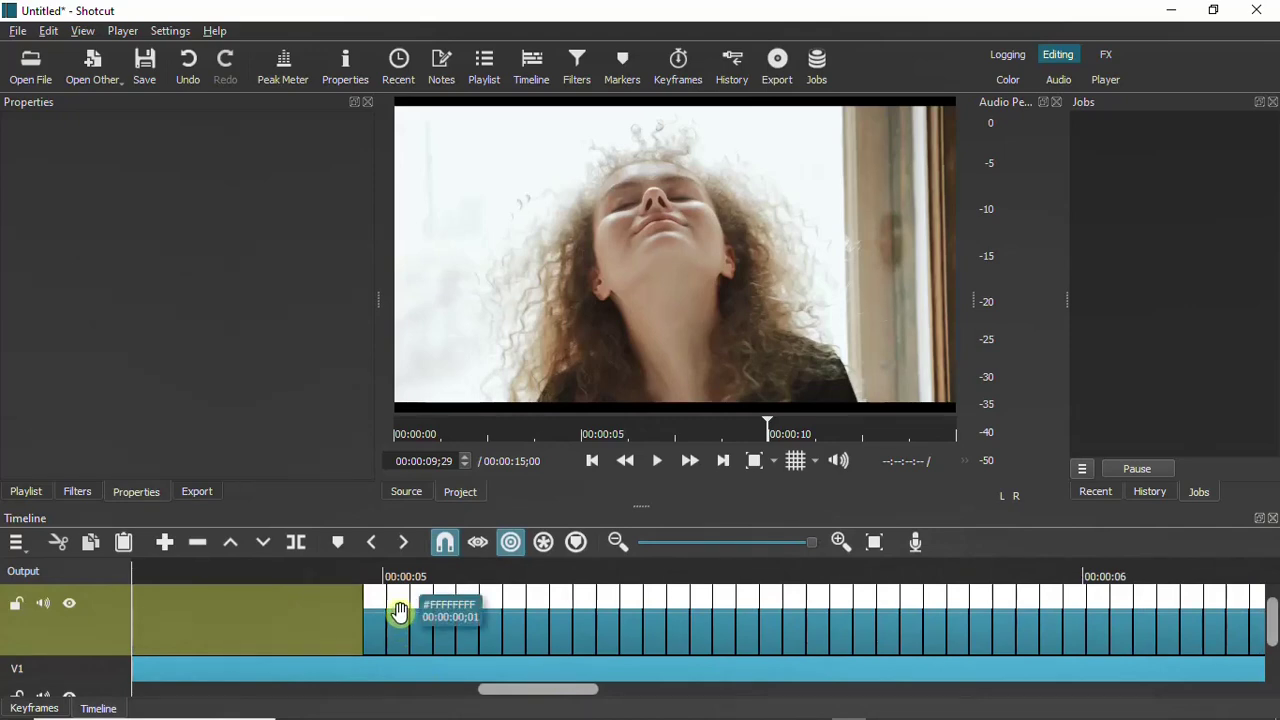
click(397, 612)
ctrl+click(444, 614)
ctrl+click(490, 615)
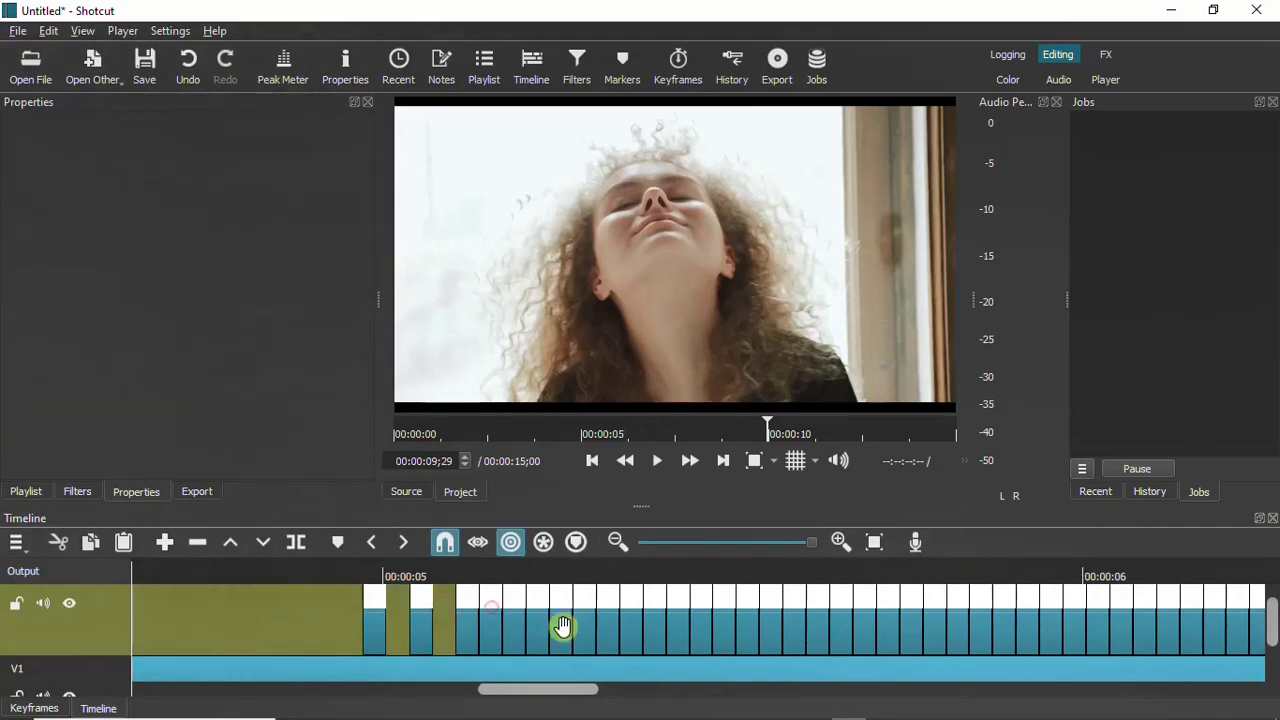
ctrl+click(537, 614)
ctrl+click(584, 612)
ctrl+click(630, 610)
ctrl+click(679, 606)
ctrl+click(721, 608)
ctrl+click(771, 600)
ctrl+click(817, 601)
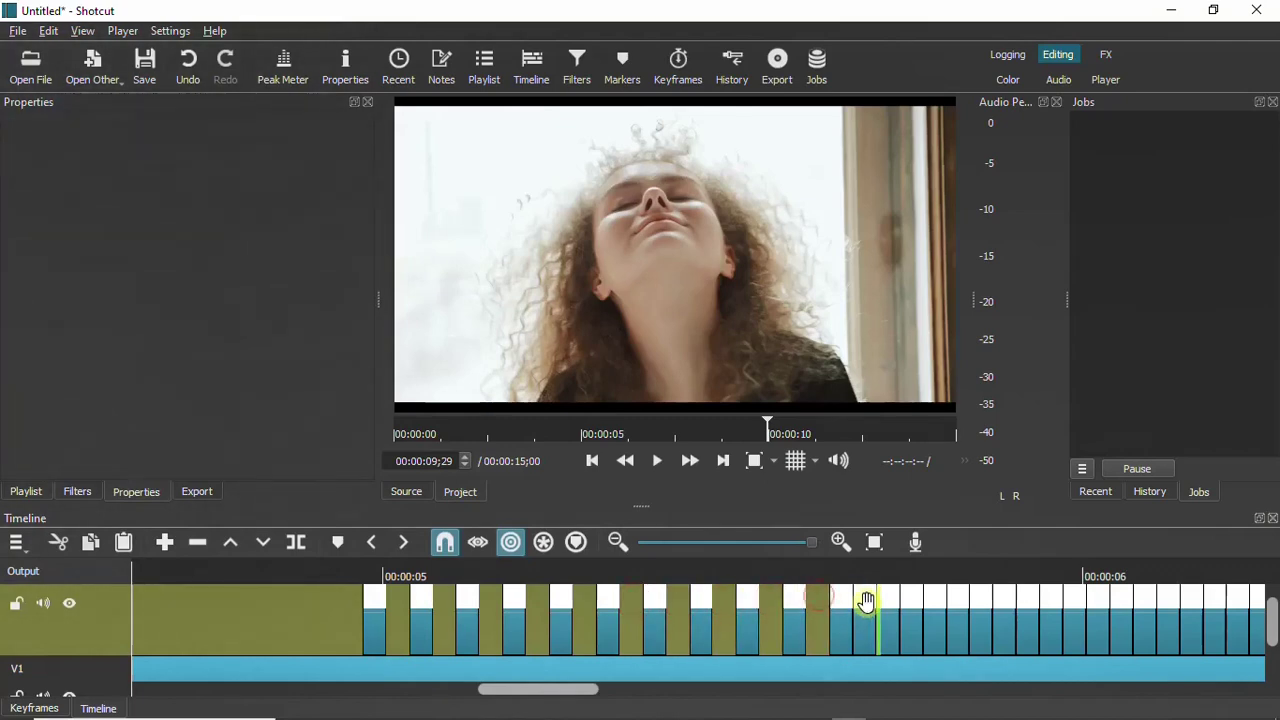
ctrl+click(865, 603)
ctrl+click(912, 598)
ctrl+click(959, 598)
ctrl+click(1004, 600)
ctrl+click(1052, 598)
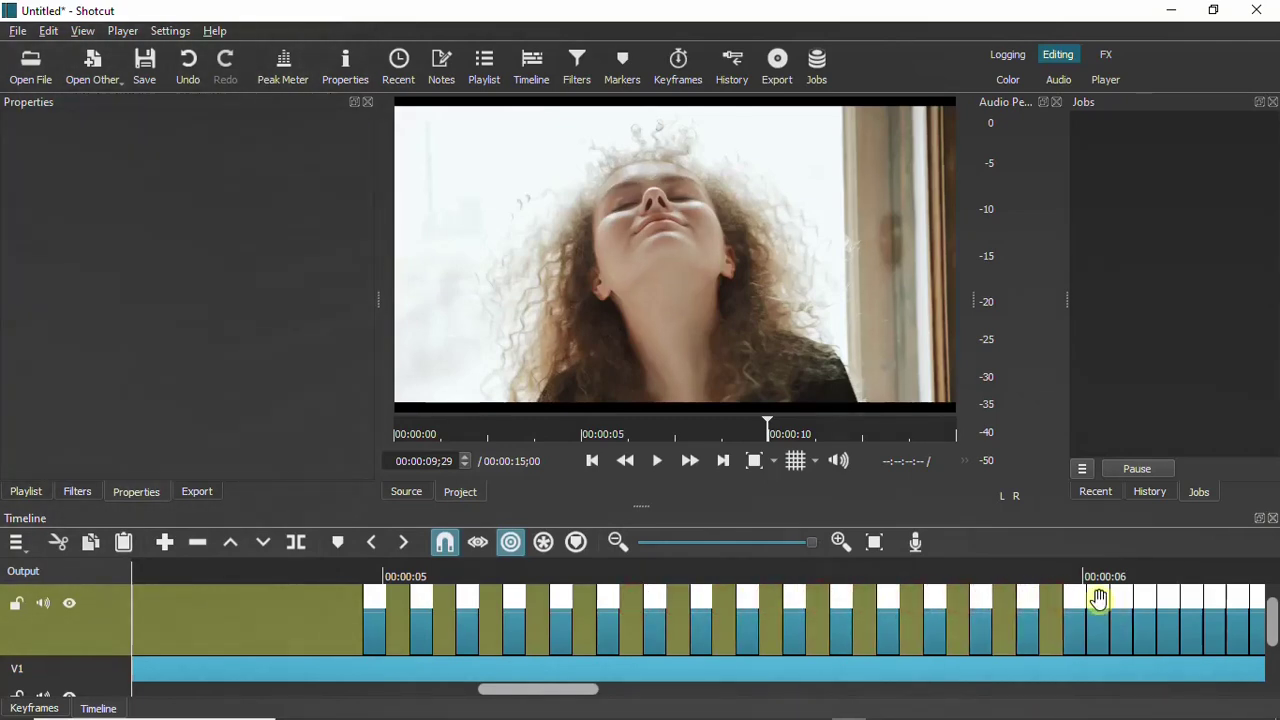
ctrl+click(1100, 600)
ctrl+click(1143, 600)
ctrl+click(1210, 605)
Lift every second one-frame white piece on the upper video track from about 00:00:06;06 to 00:00:08;27.
scroll(862, 673, right, 5)
scroll(771, 686, right, 5)
ctrl+click(706, 608)
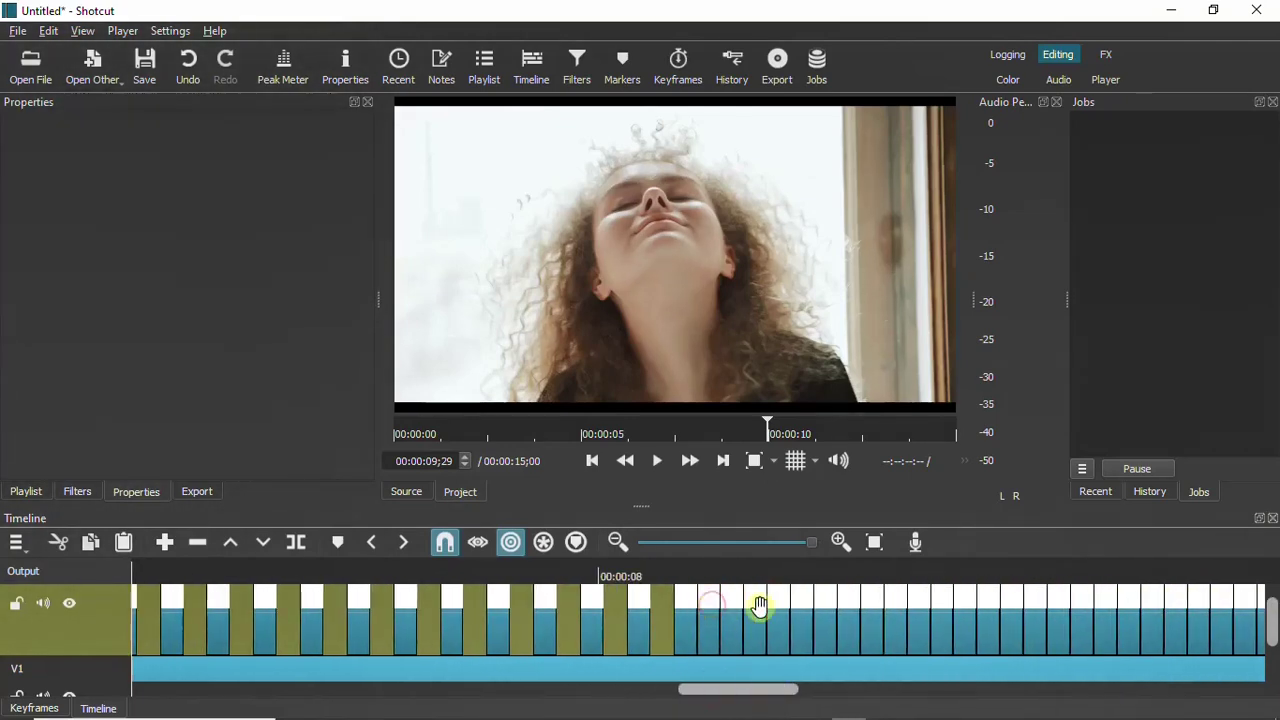
ctrl+click(753, 606)
ctrl+click(800, 598)
ctrl+click(845, 605)
ctrl+click(894, 605)
ctrl+click(940, 605)
ctrl+click(986, 605)
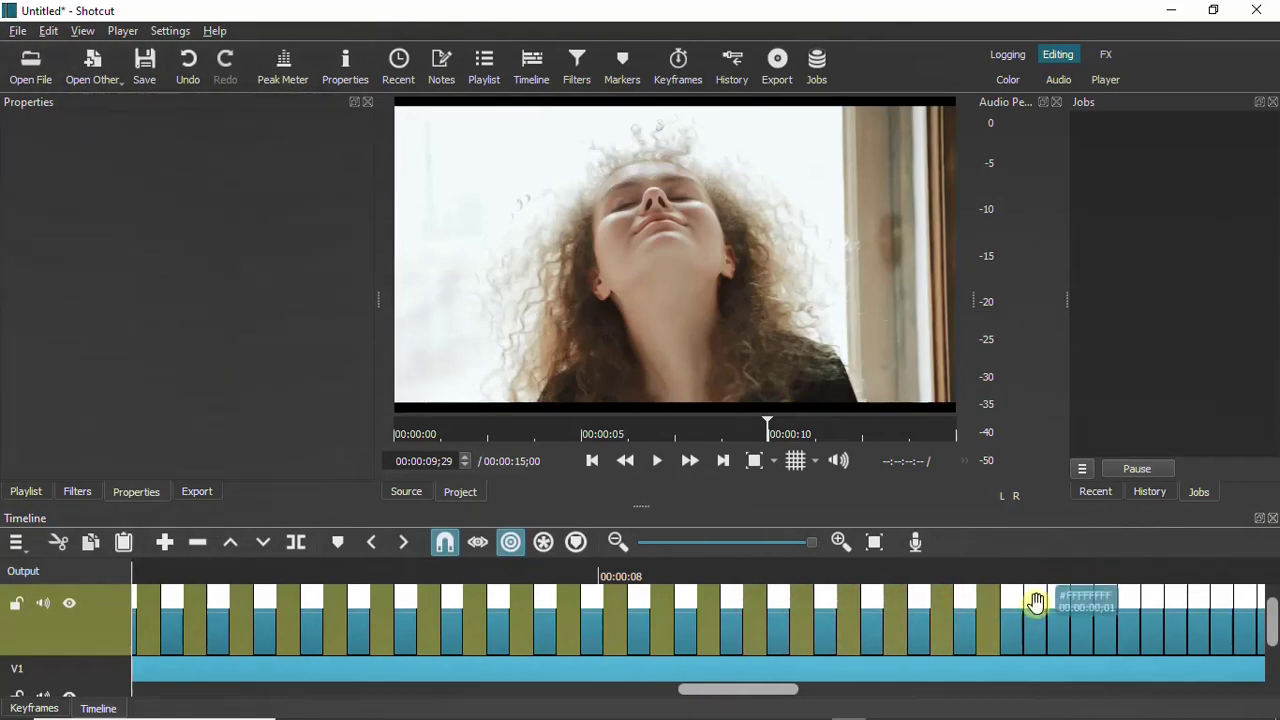
ctrl+click(1033, 605)
ctrl+click(1079, 605)
ctrl+click(1126, 605)
ctrl+click(1173, 600)
ctrl+click(1210, 612)
Lift every second one-frame white piece on the upper video track from about 00:00:08;27 to the clip's end at 00:00:09;29.
scroll(771, 694, right, 5)
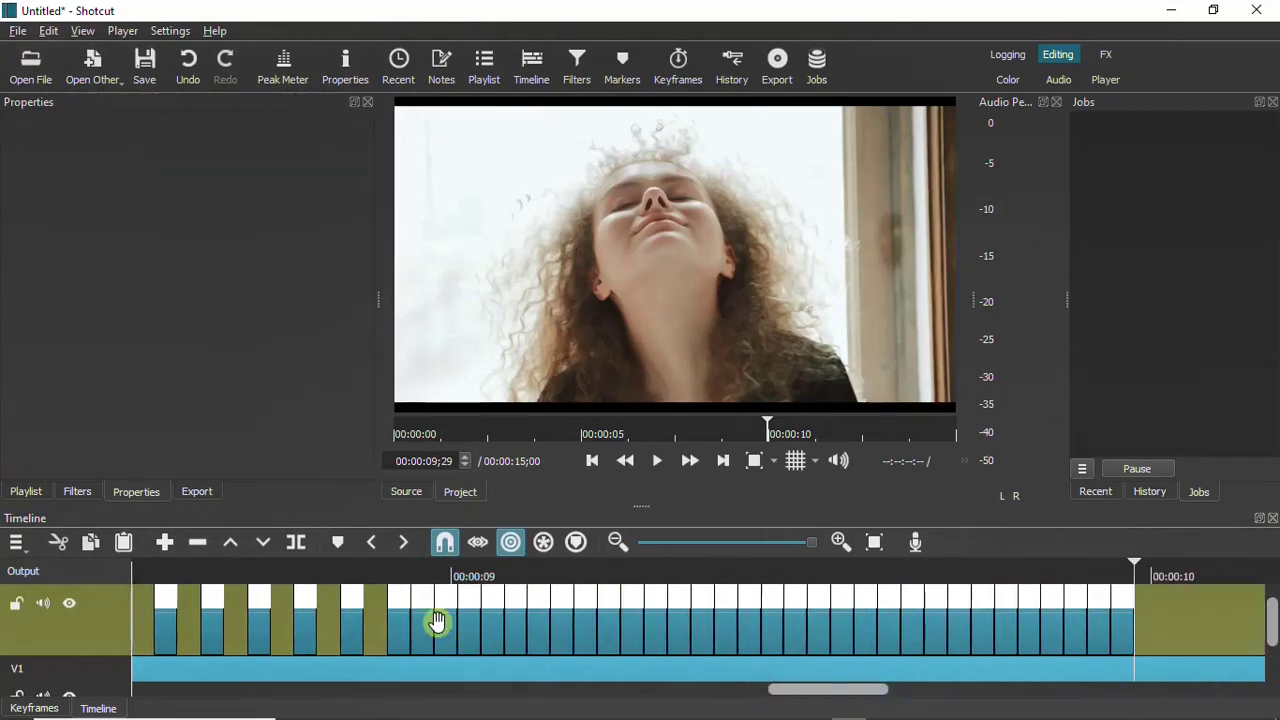
ctrl+click(426, 610)
ctrl+click(469, 605)
ctrl+click(516, 605)
ctrl+click(562, 608)
ctrl+click(609, 608)
ctrl+click(656, 608)
ctrl+click(703, 608)
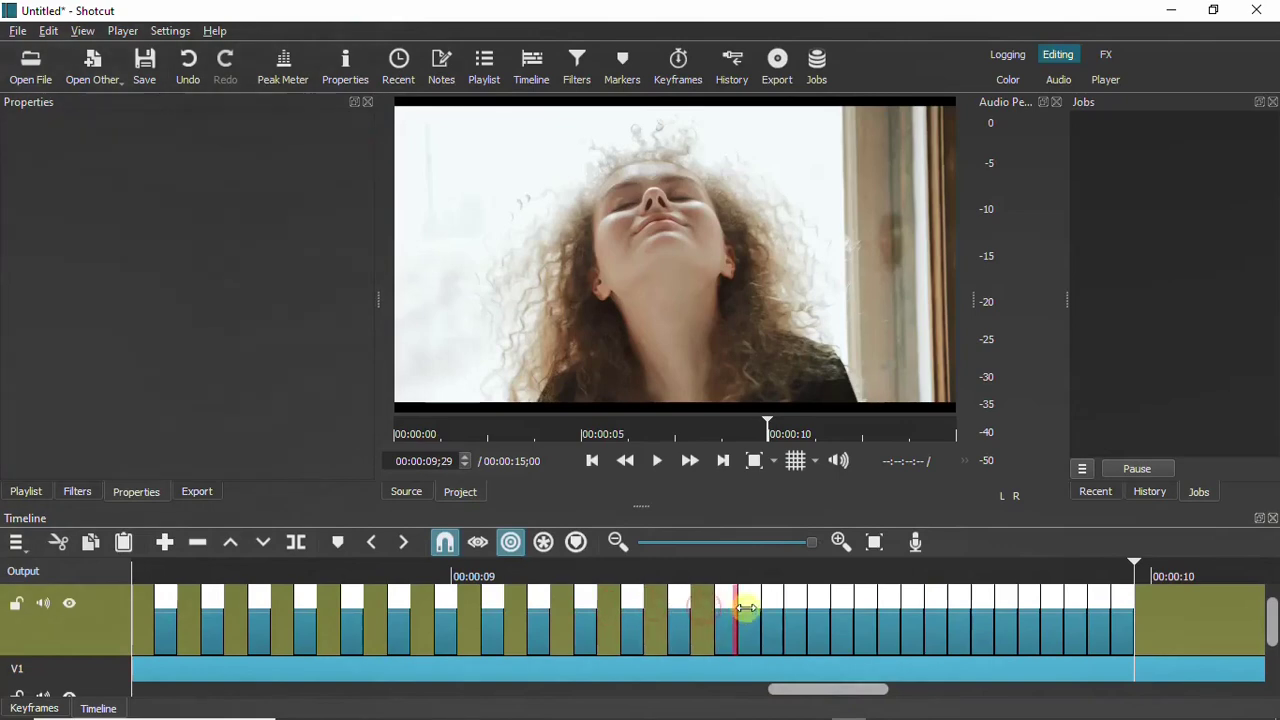
ctrl+click(750, 608)
ctrl+click(796, 608)
ctrl+click(890, 610)
ctrl+click(935, 605)
ctrl+click(984, 606)
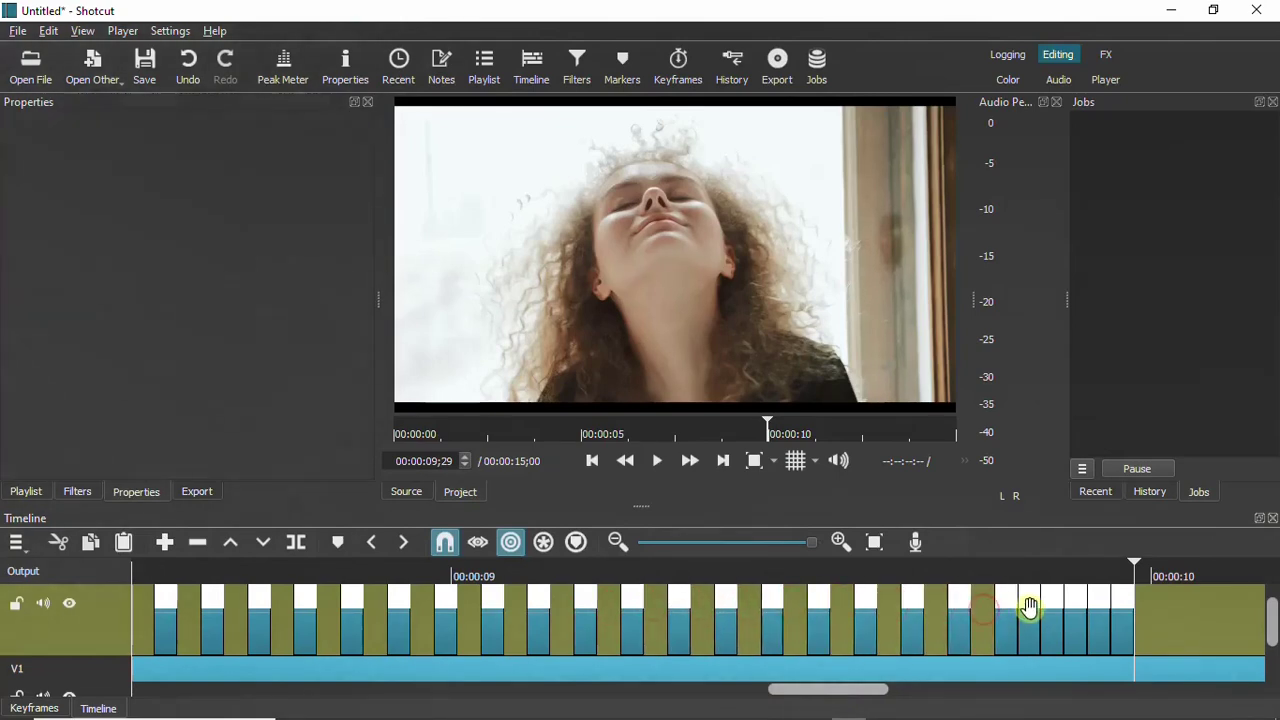
ctrl+click(1030, 606)
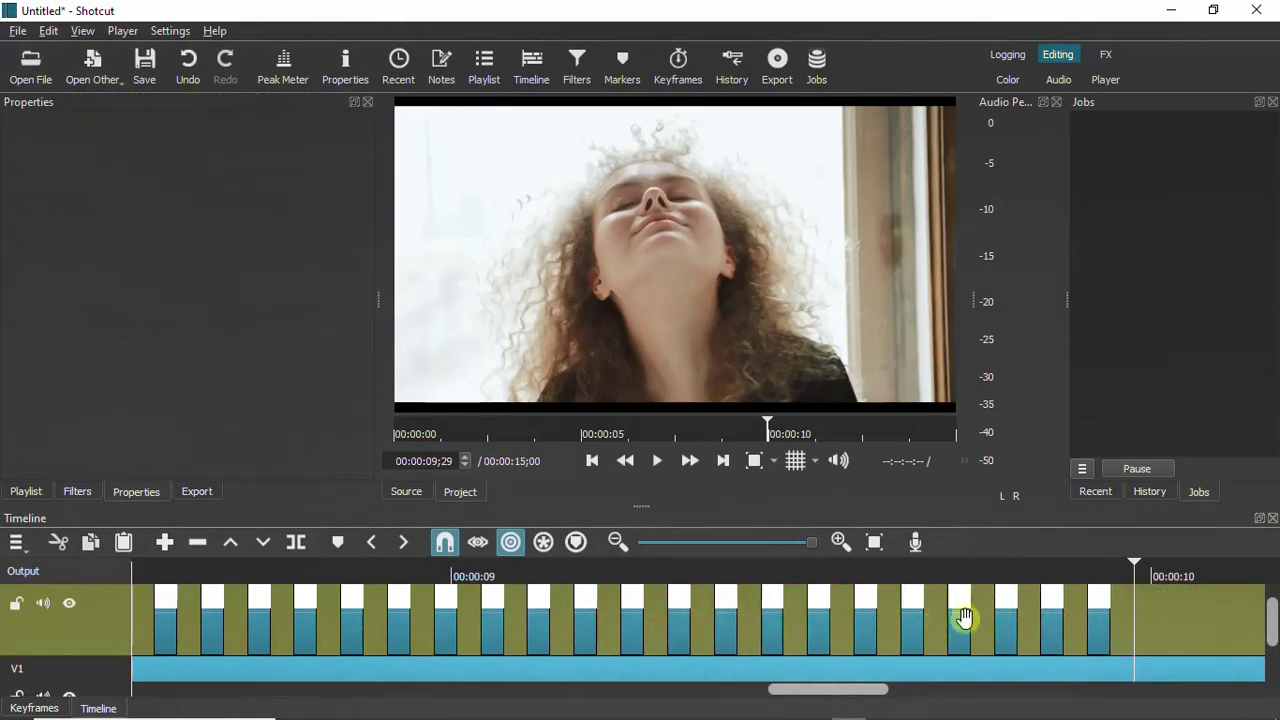
drag(851, 691, 510, 706)
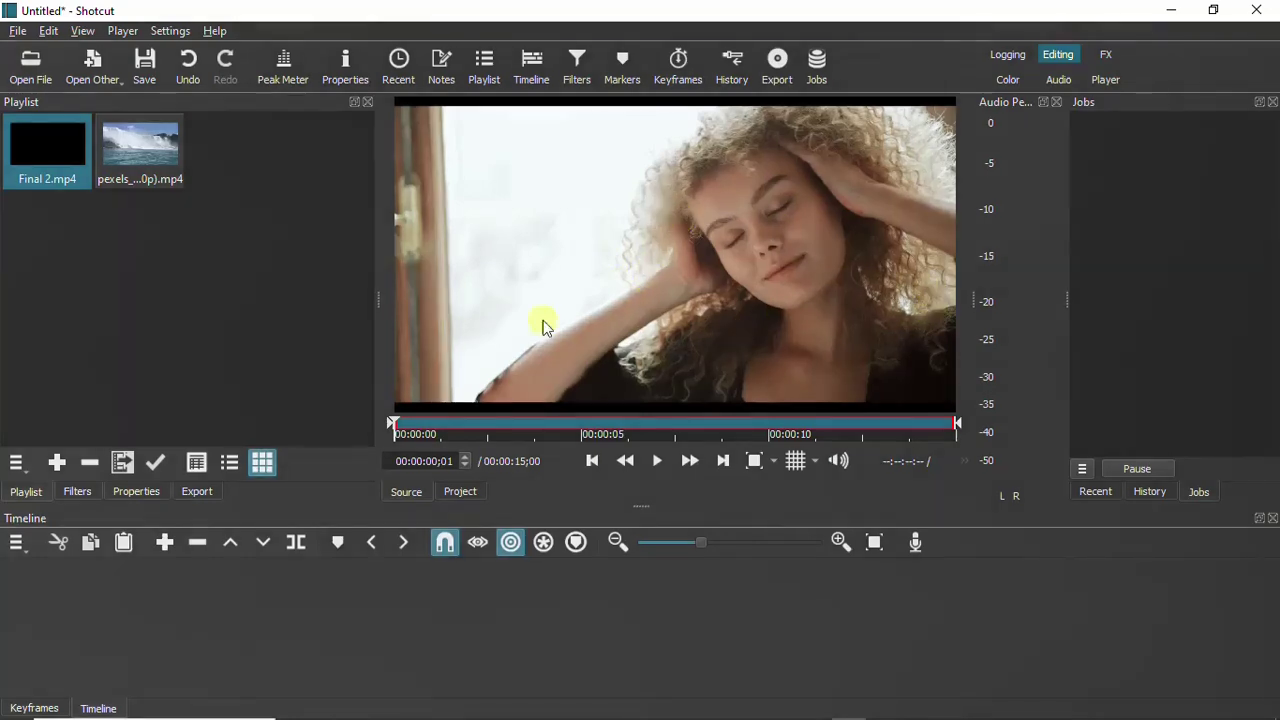
Preview the waterfall clip from the playlist and place Final 2.mp4 at the start of the empty timeline.
double_click(153, 147)
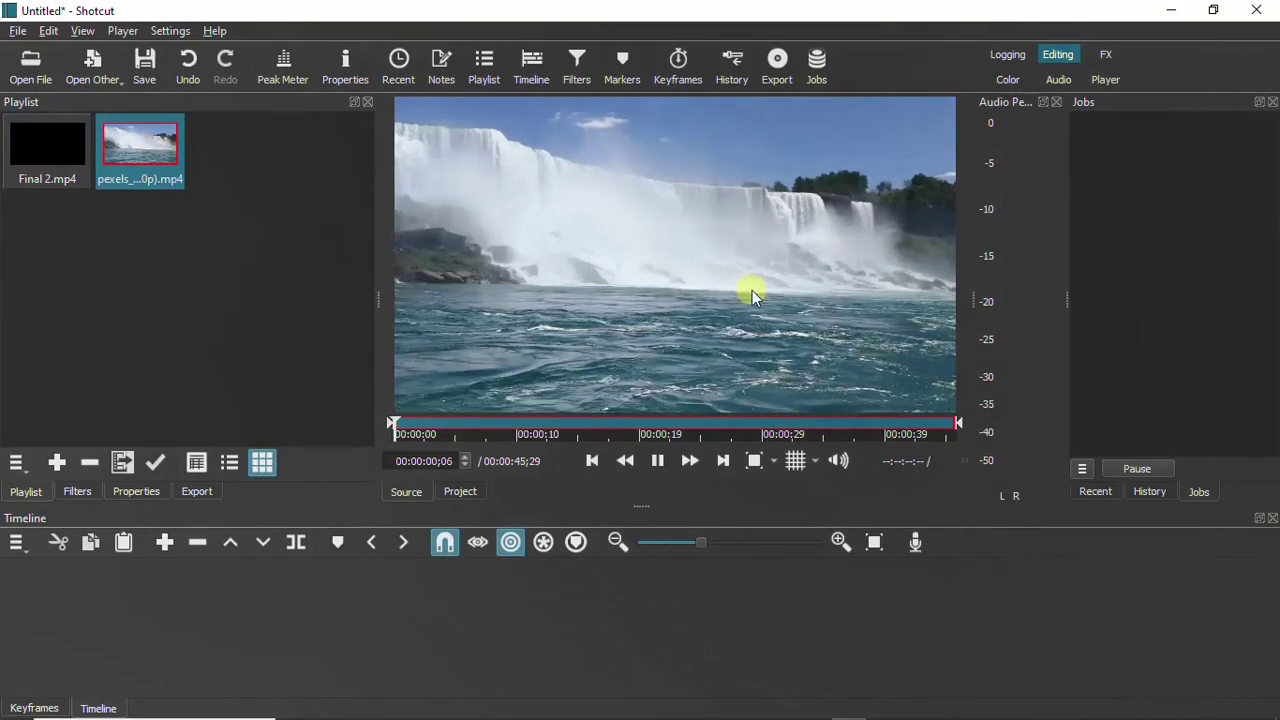
click(652, 459)
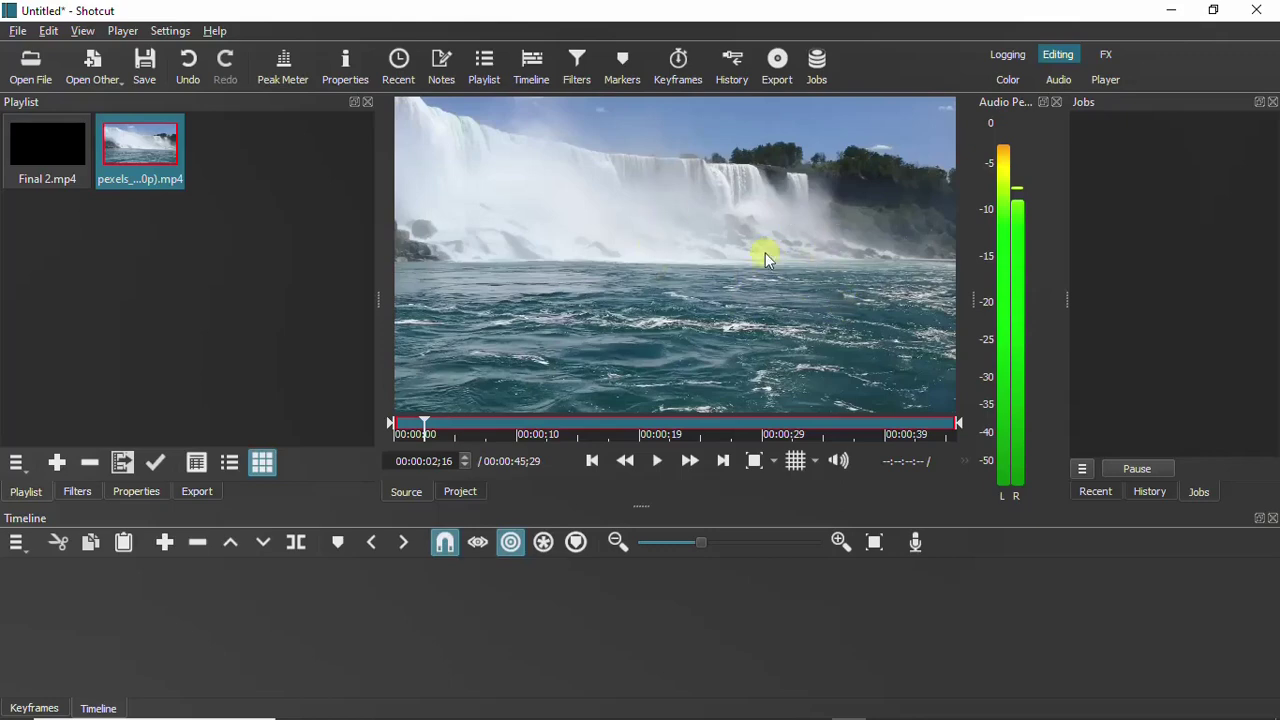
click(40, 150)
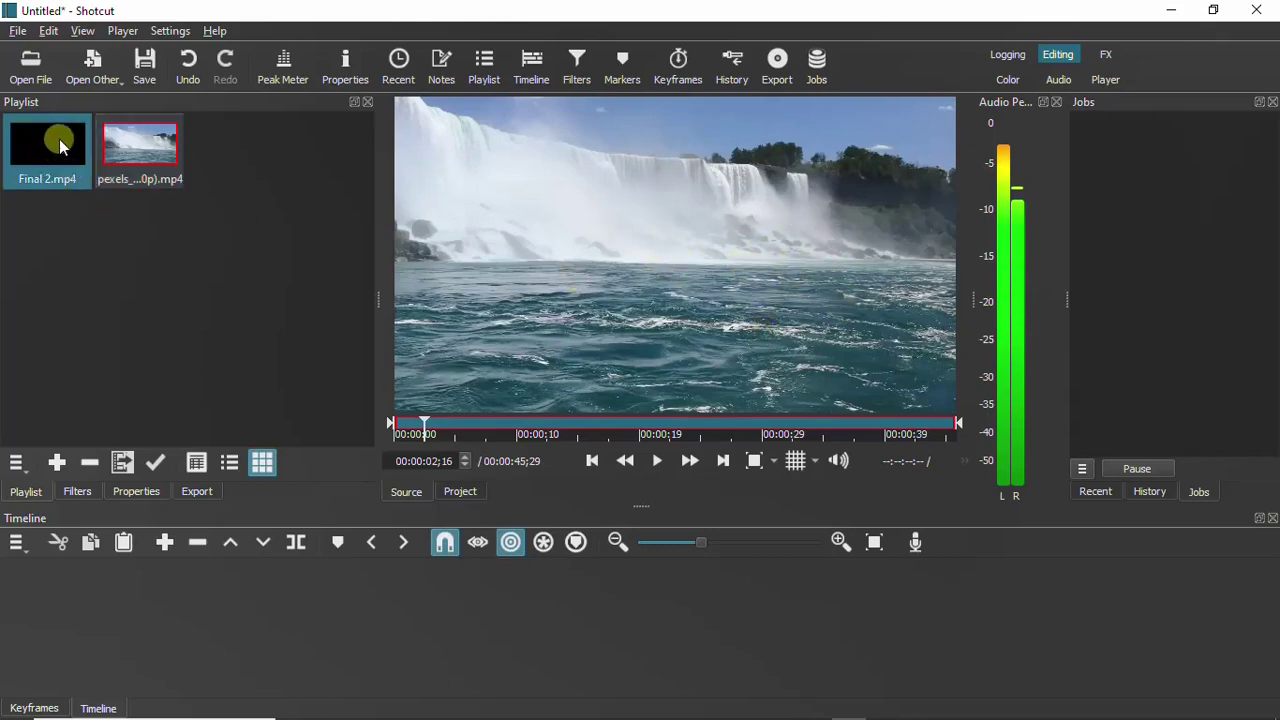
drag(59, 150, 245, 607)
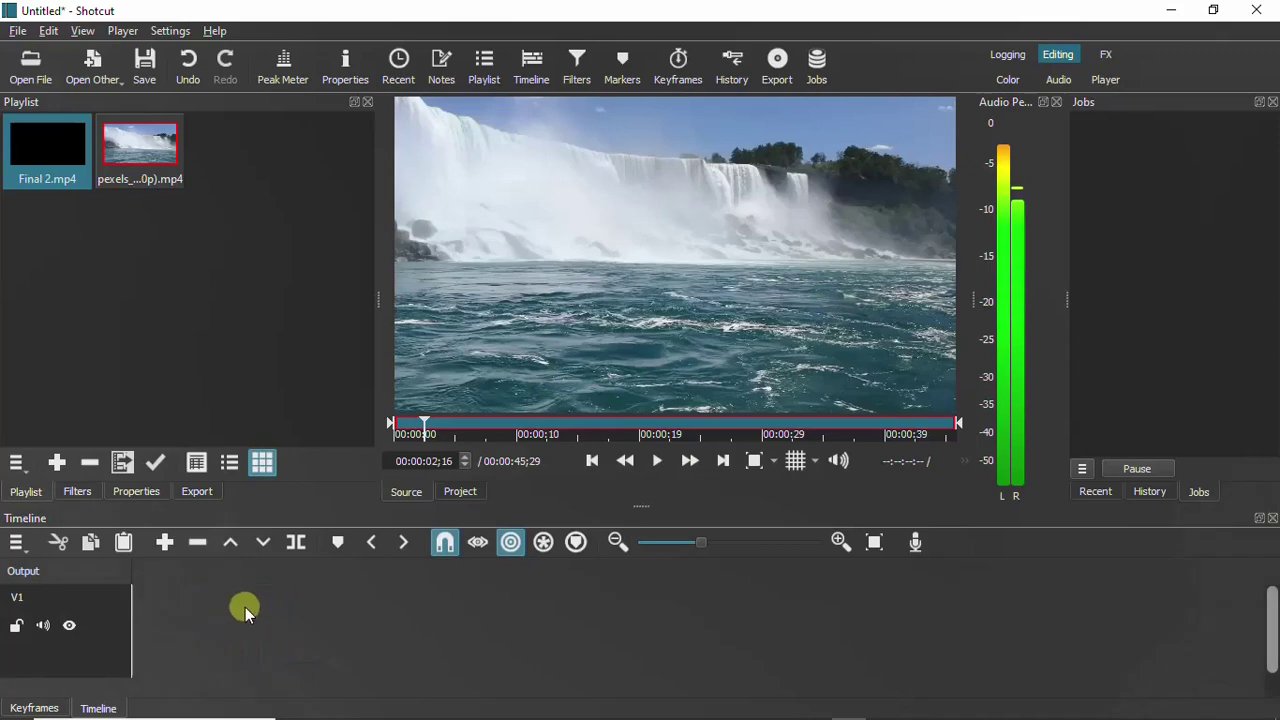
Add a second video track and place the waterfall clip on it, starting at about 00:00:05.
click(83, 647)
right_click(90, 647)
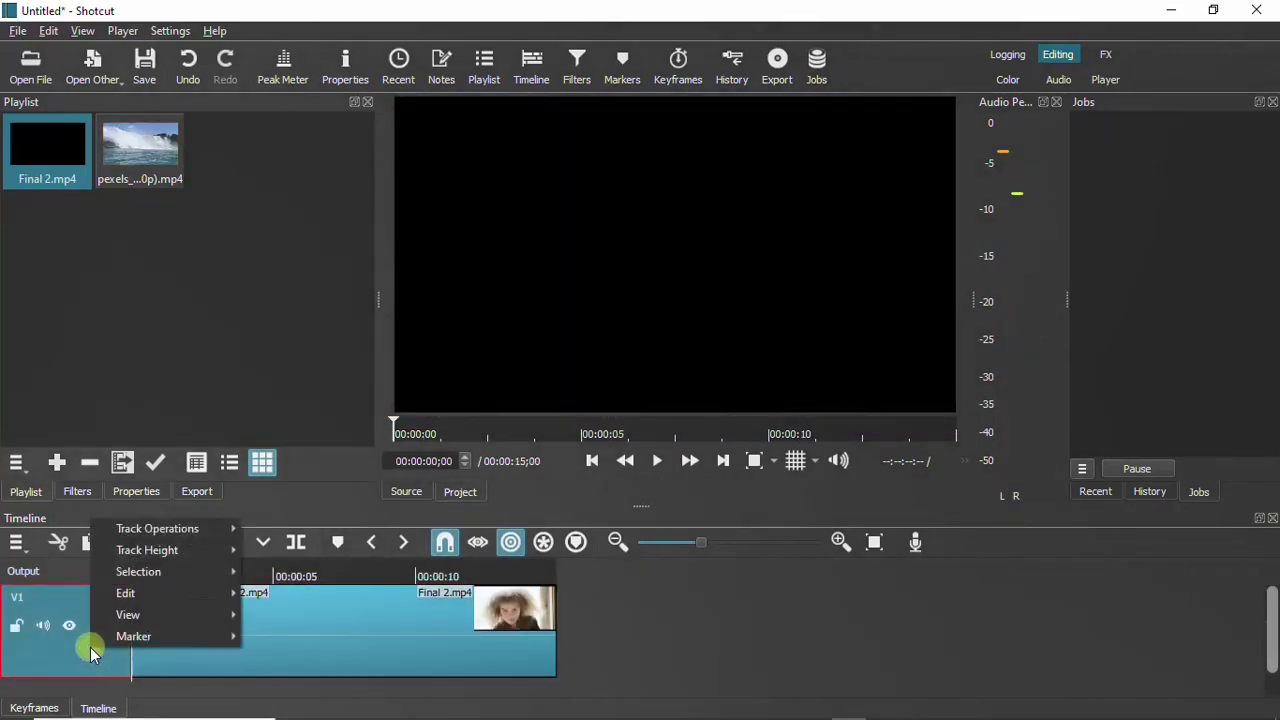
mouse_move(177, 552)
mouse_move(176, 530)
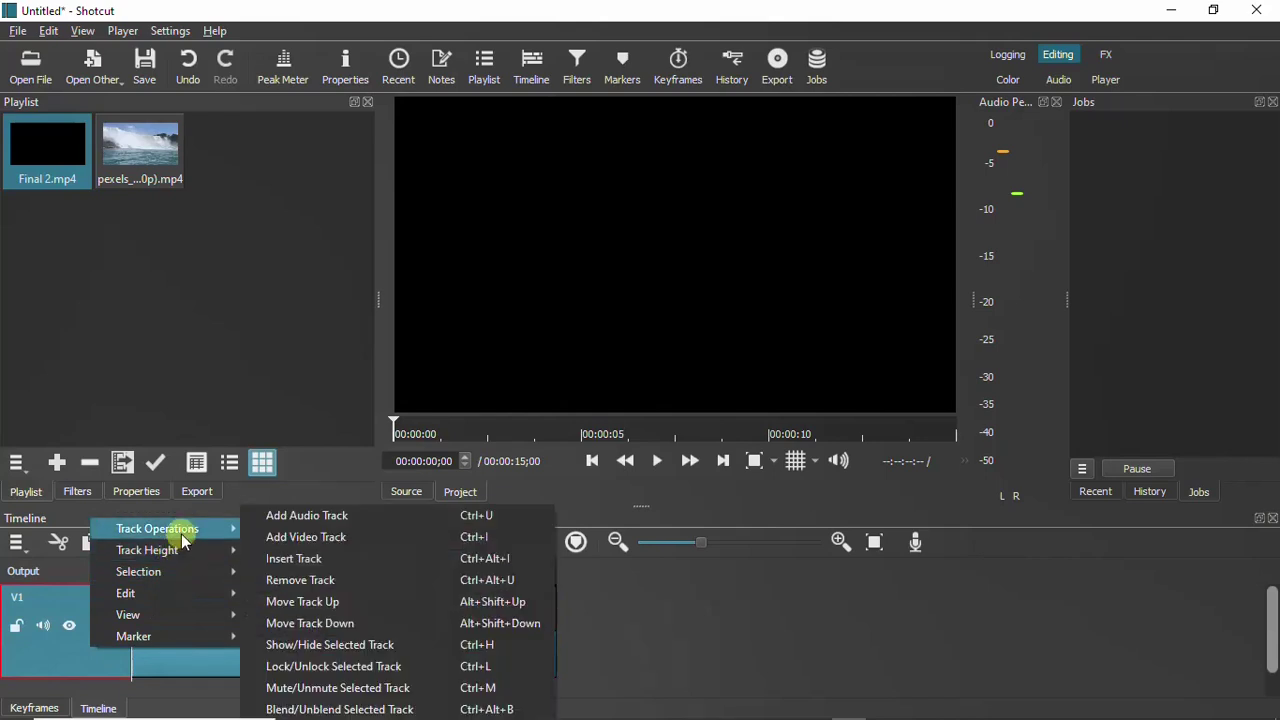
click(346, 540)
click(153, 157)
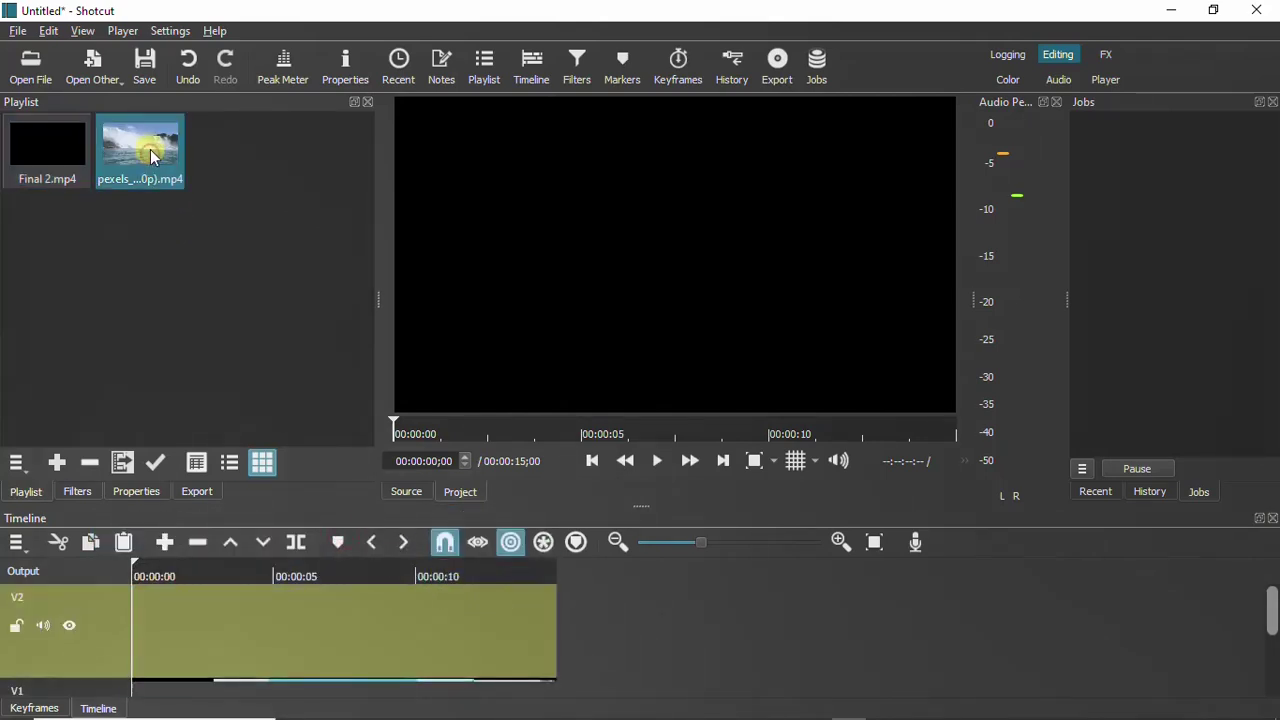
drag(152, 156, 273, 631)
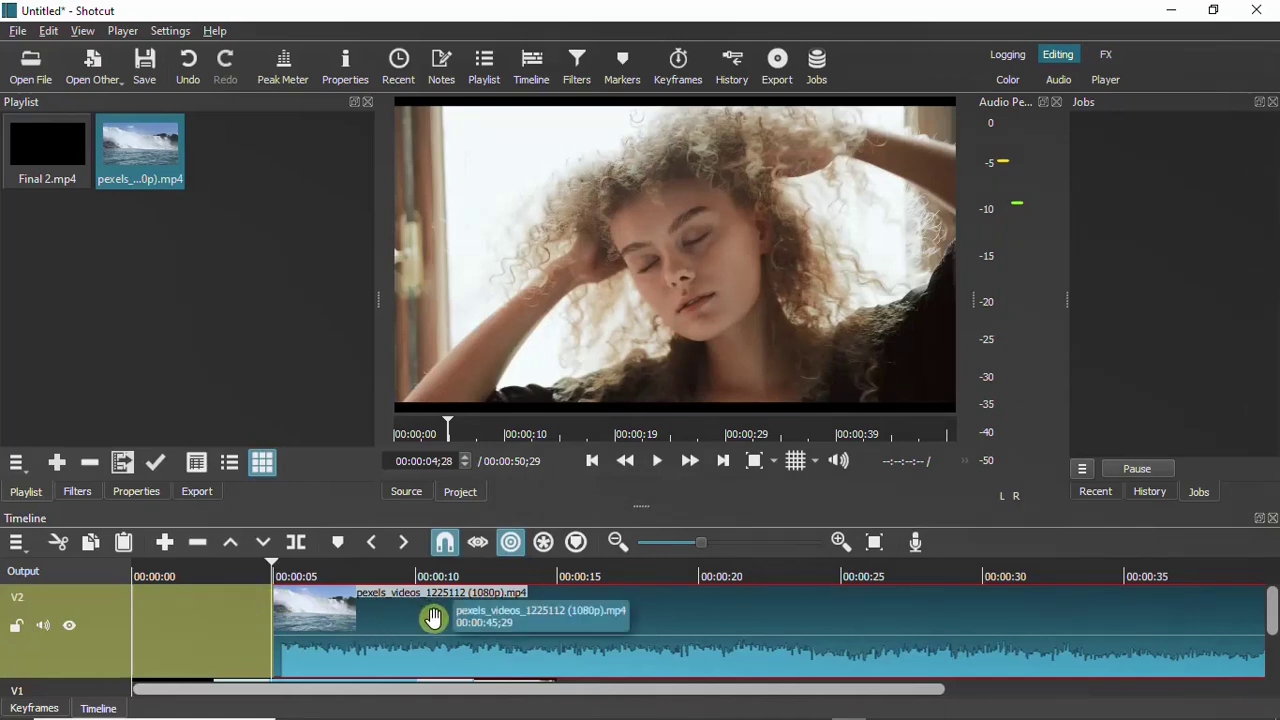
Split the waterfall clip on V2 into one-frame pieces from its start near 00:00:05 to 00:00:10;01.
scroll(640, 590, down, 1)
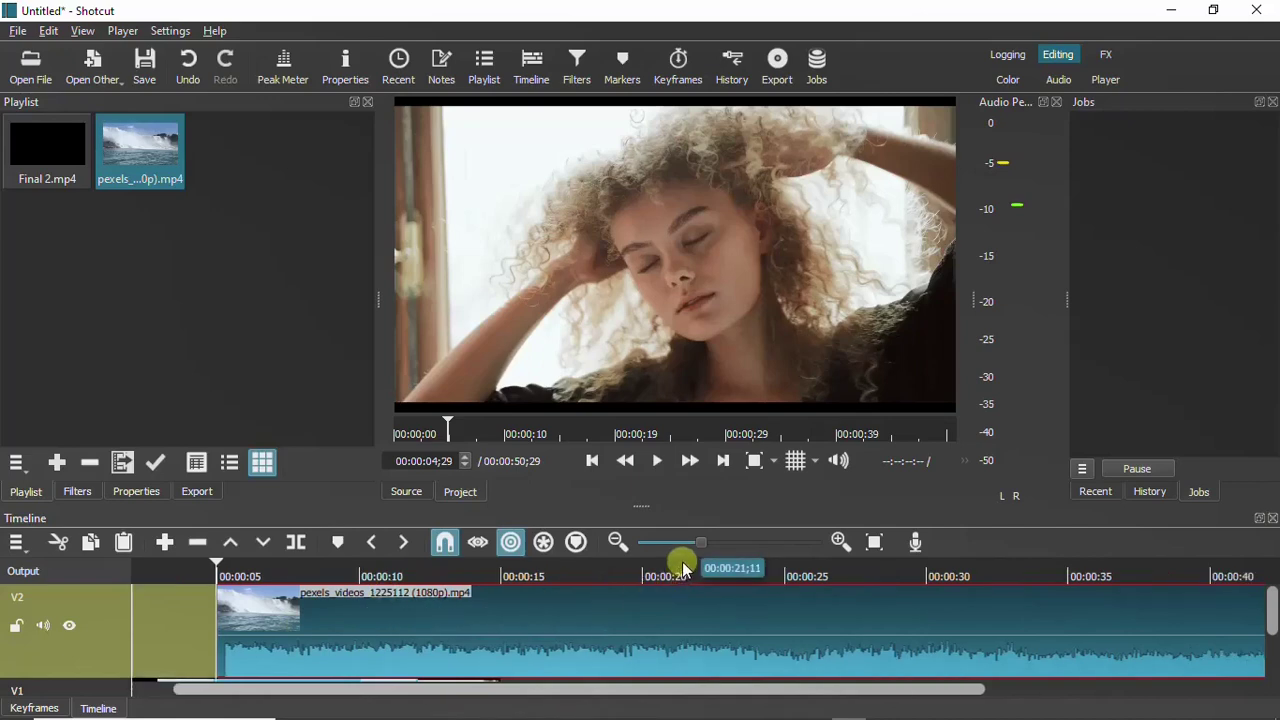
drag(689, 546, 783, 562)
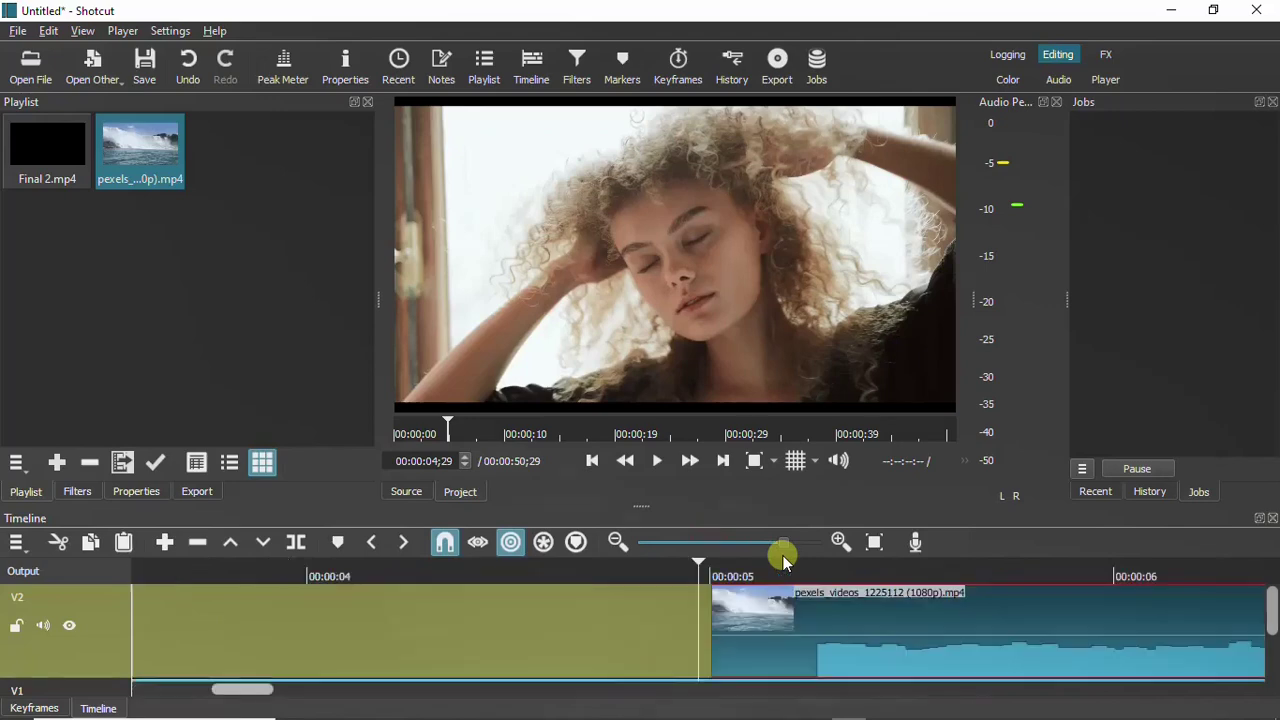
click(727, 461)
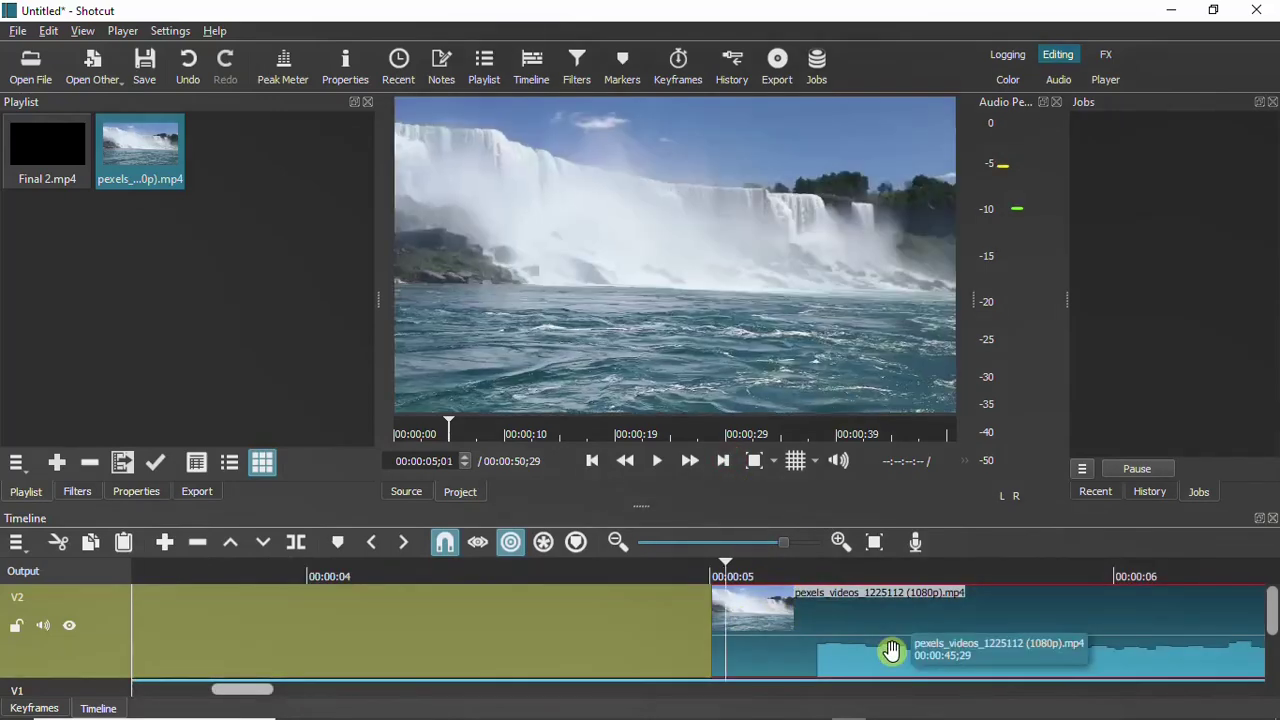
key(space)
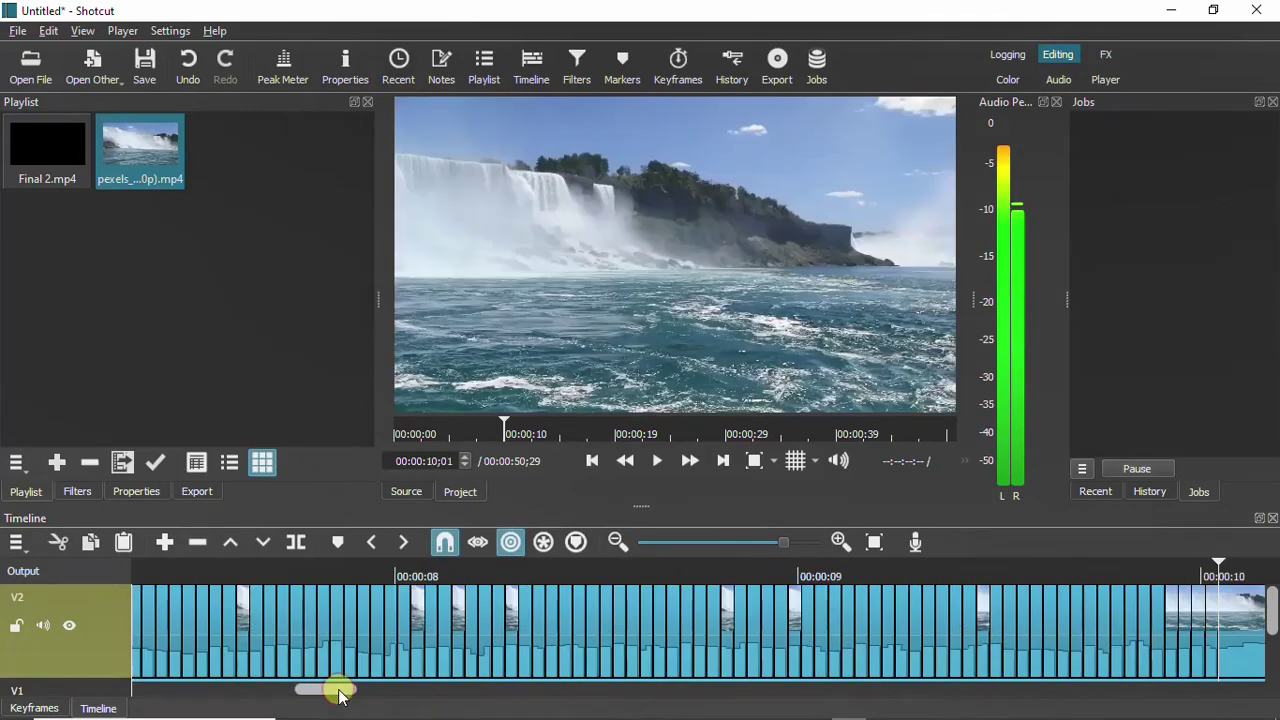
Delete the unsplit remainder of the waterfall clip after 00:00:10;01 on V2.
drag(339, 692, 390, 703)
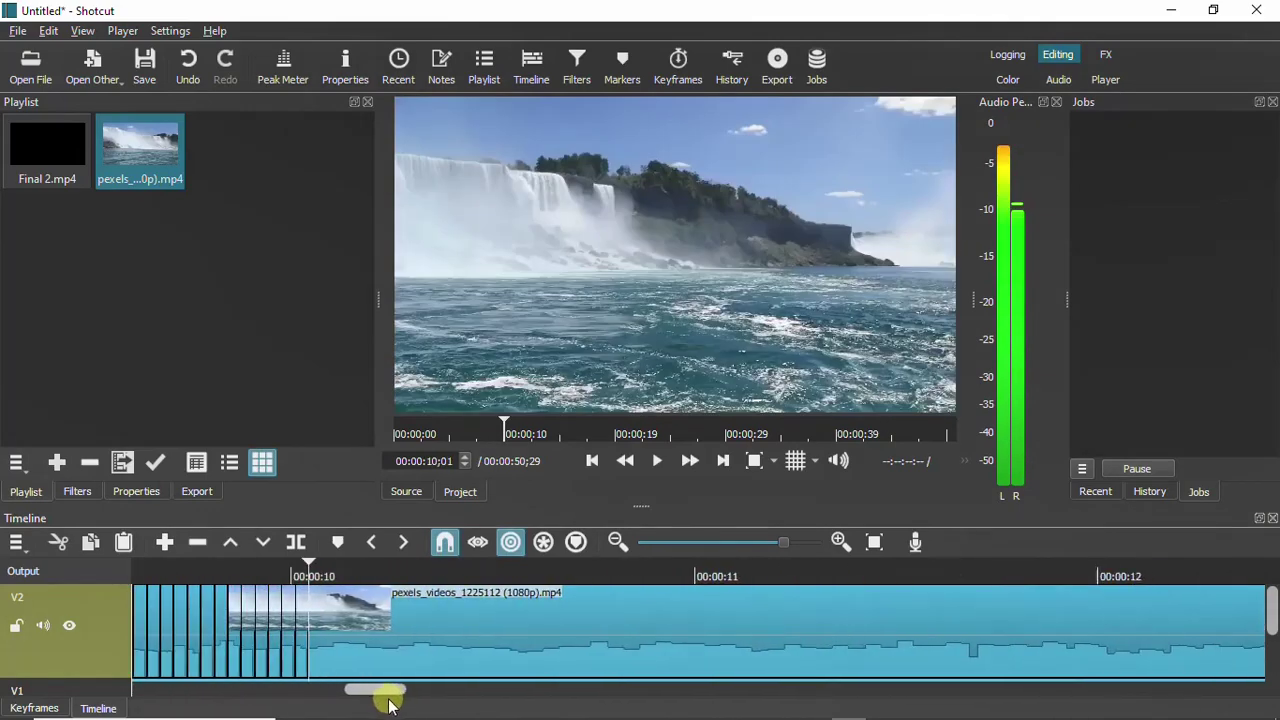
click(508, 624)
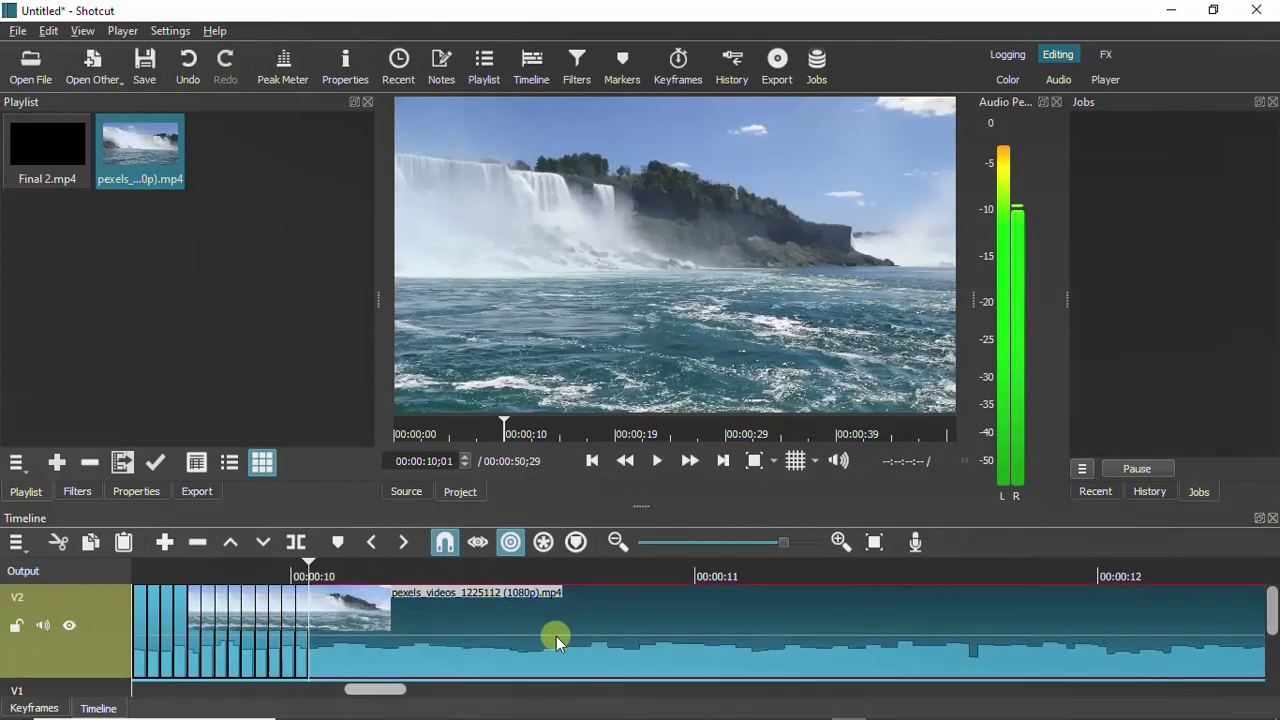
key(Delete)
Lift every second one-frame piece of the waterfall clip on V2 from about 00:00:05 to 00:00:05;22.
drag(1022, 690, 601, 710)
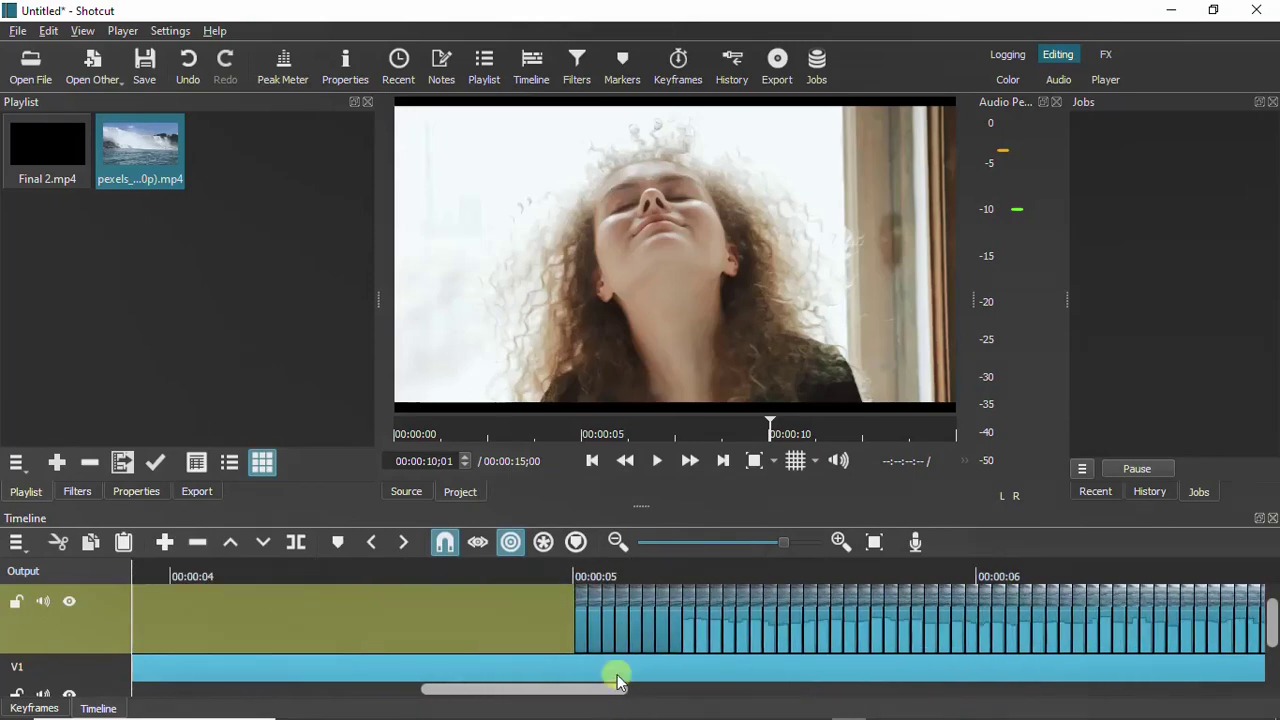
click(572, 566)
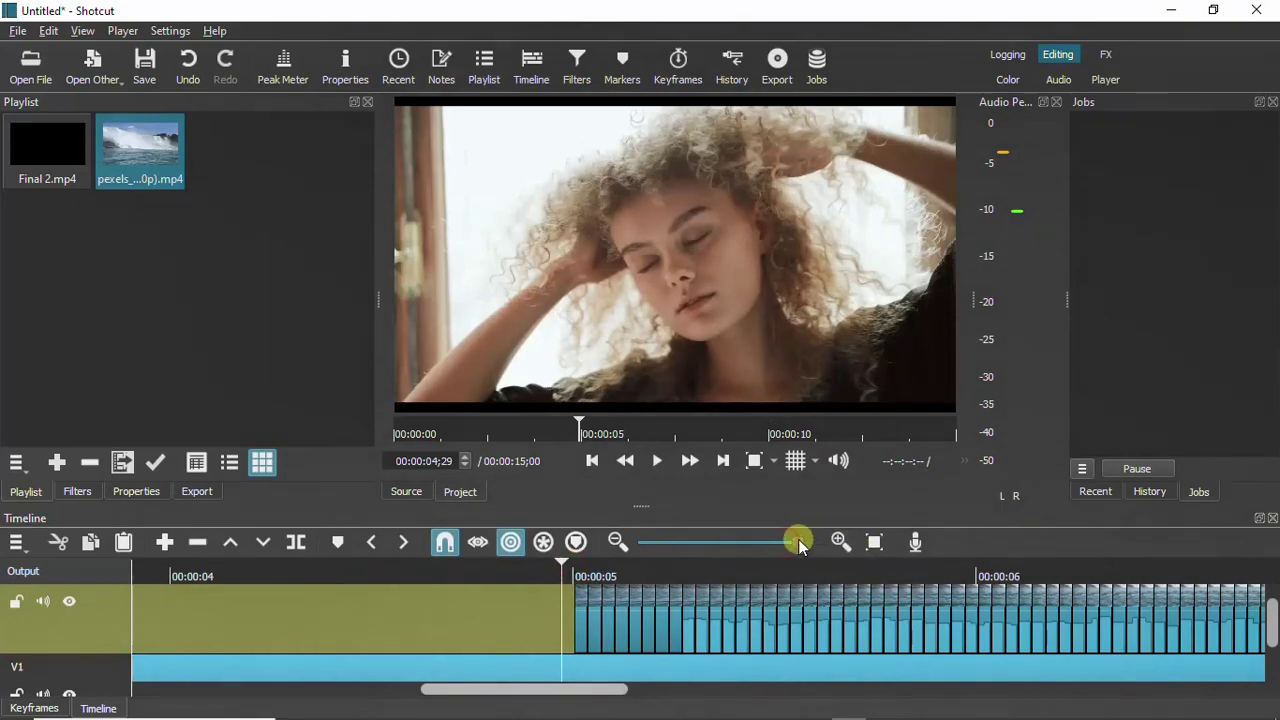
drag(812, 543, 818, 543)
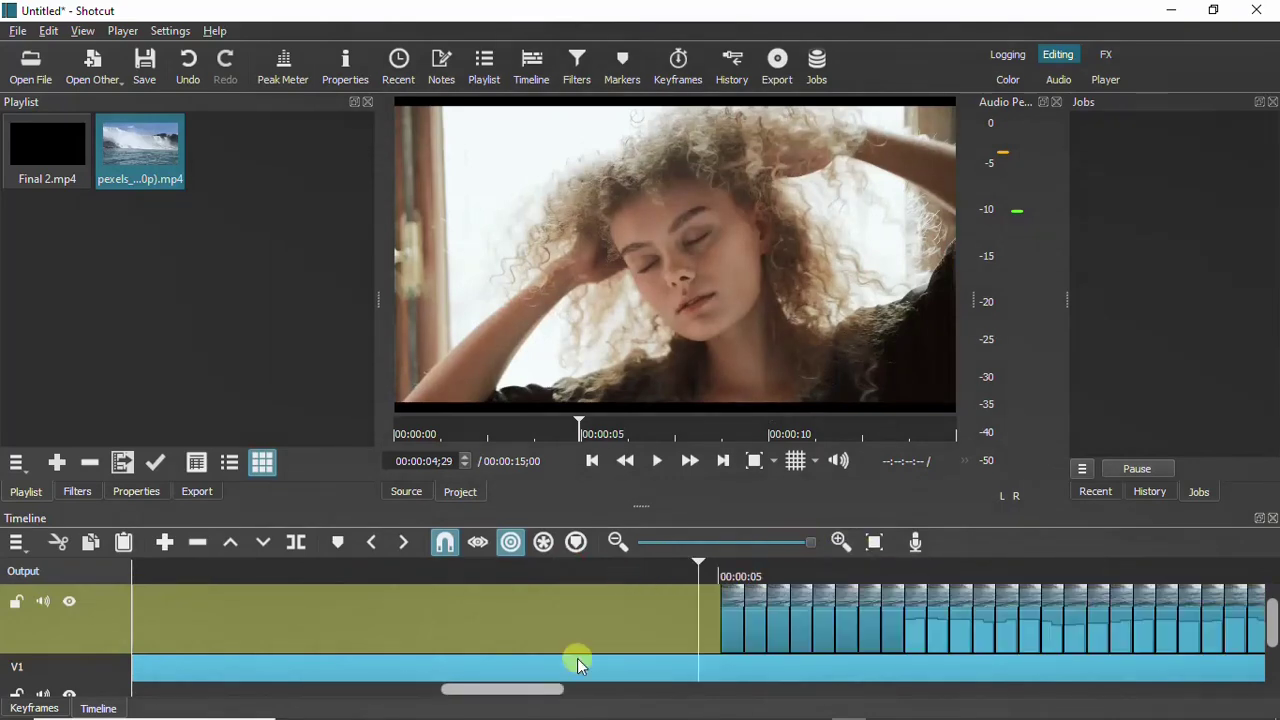
click(755, 619)
key(z)
click(801, 620)
key(z)
click(847, 617)
key(z)
click(893, 610)
key(z)
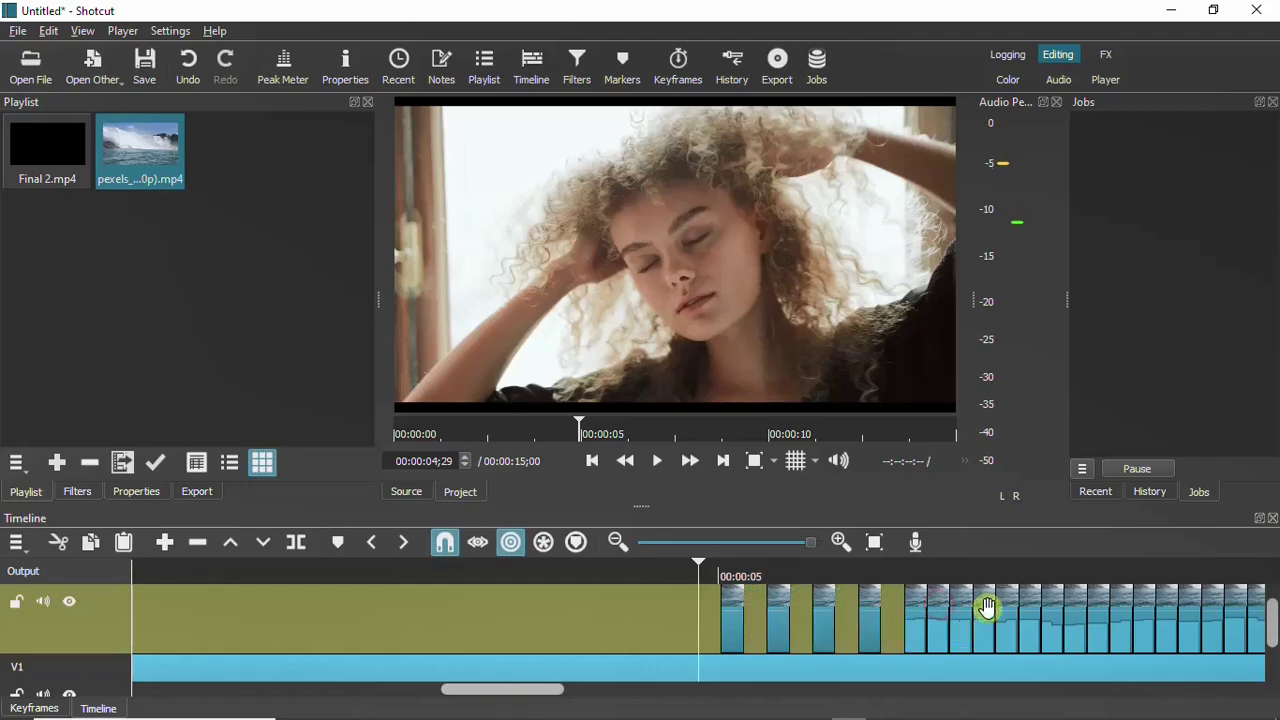
key(z)
click(1030, 602)
key(z)
click(1076, 604)
key(z)
click(1121, 603)
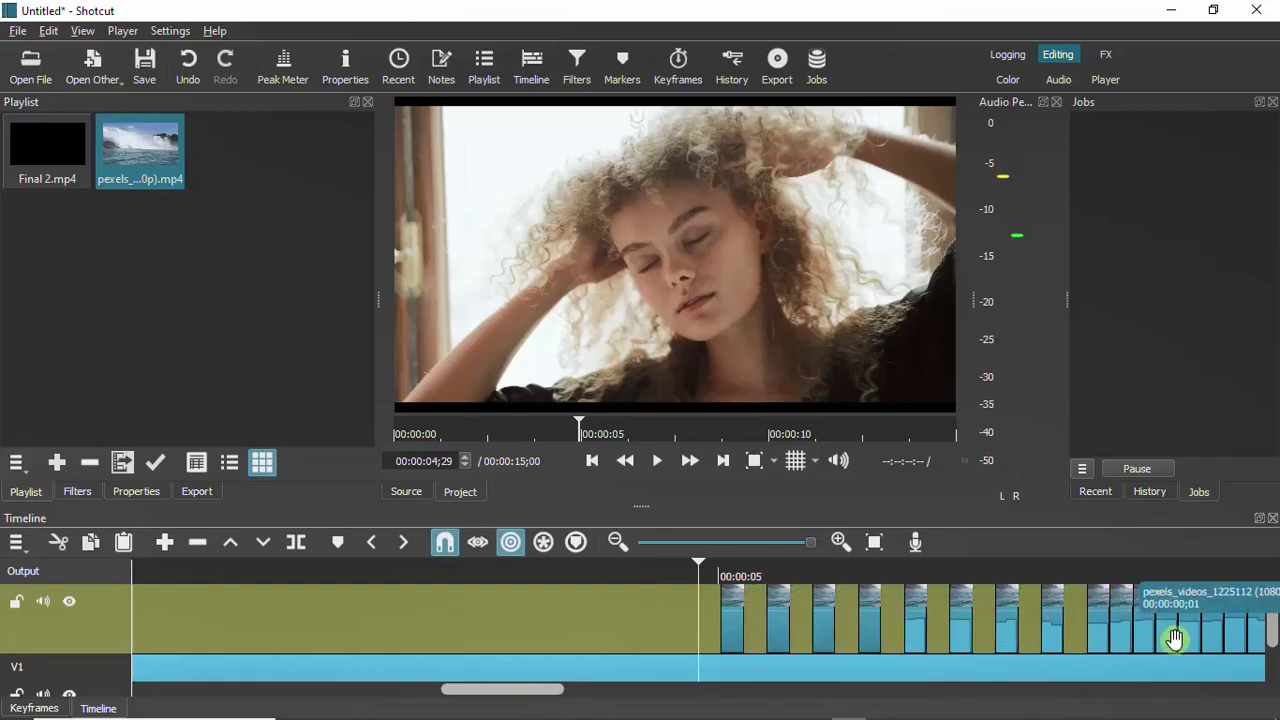
key(z)
click(1167, 610)
key(z)
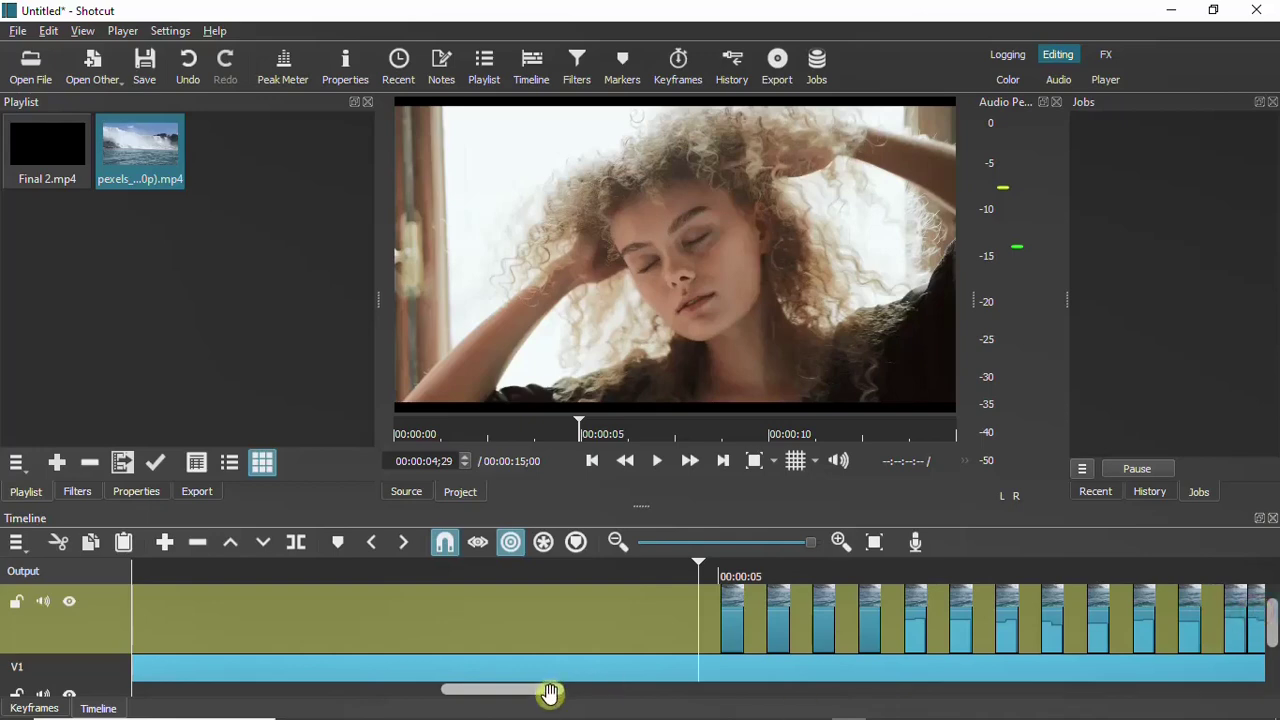
Lift every second one-frame waterfall piece on V2 from about 00:00:05;22 to 00:00:06;12.
drag(549, 690, 661, 690)
click(369, 605)
key(z)
click(412, 606)
key(z)
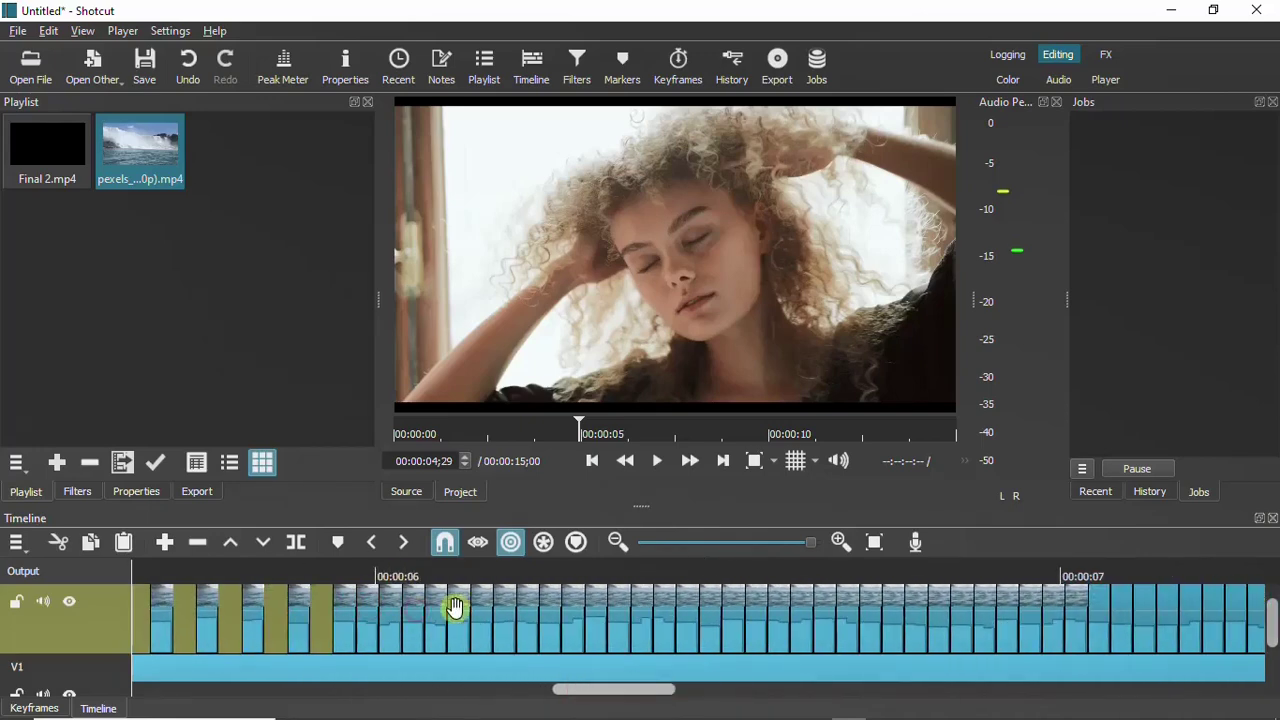
click(451, 607)
key(z)
click(503, 607)
key(z)
click(690, 603)
key(z)
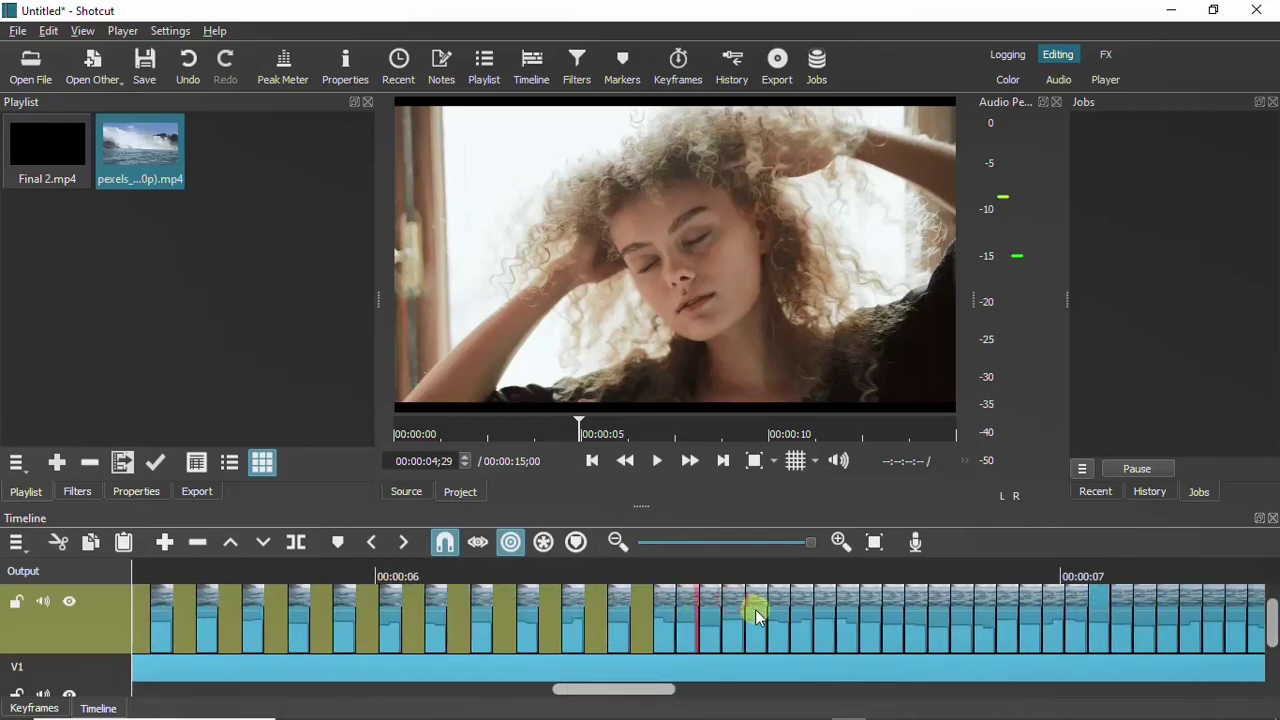
Continue lifting every second one-frame waterfall piece on V2 from about 00:00:06;12 to 00:00:07;04.
click(757, 608)
key(z)
click(790, 606)
key(z)
click(820, 608)
key(z)
click(871, 606)
key(z)
click(917, 607)
key(z)
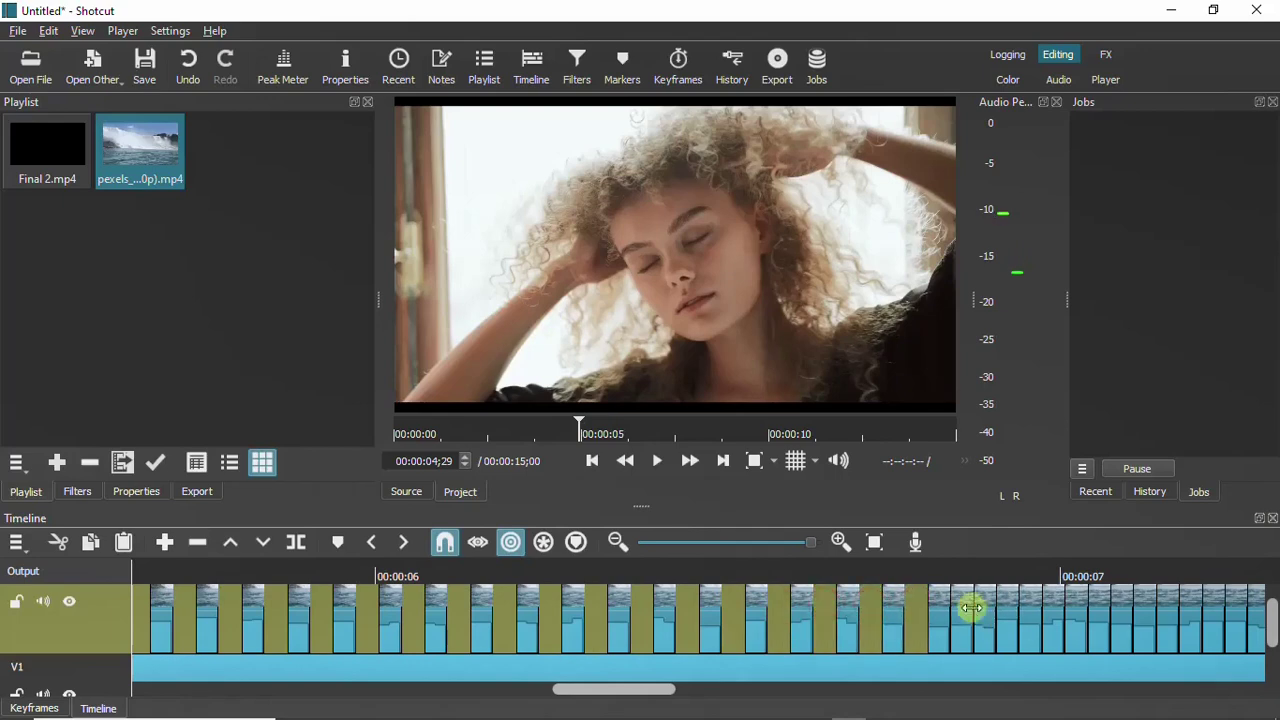
click(963, 608)
key(z)
click(1009, 611)
key(z)
click(1150, 610)
key(z)
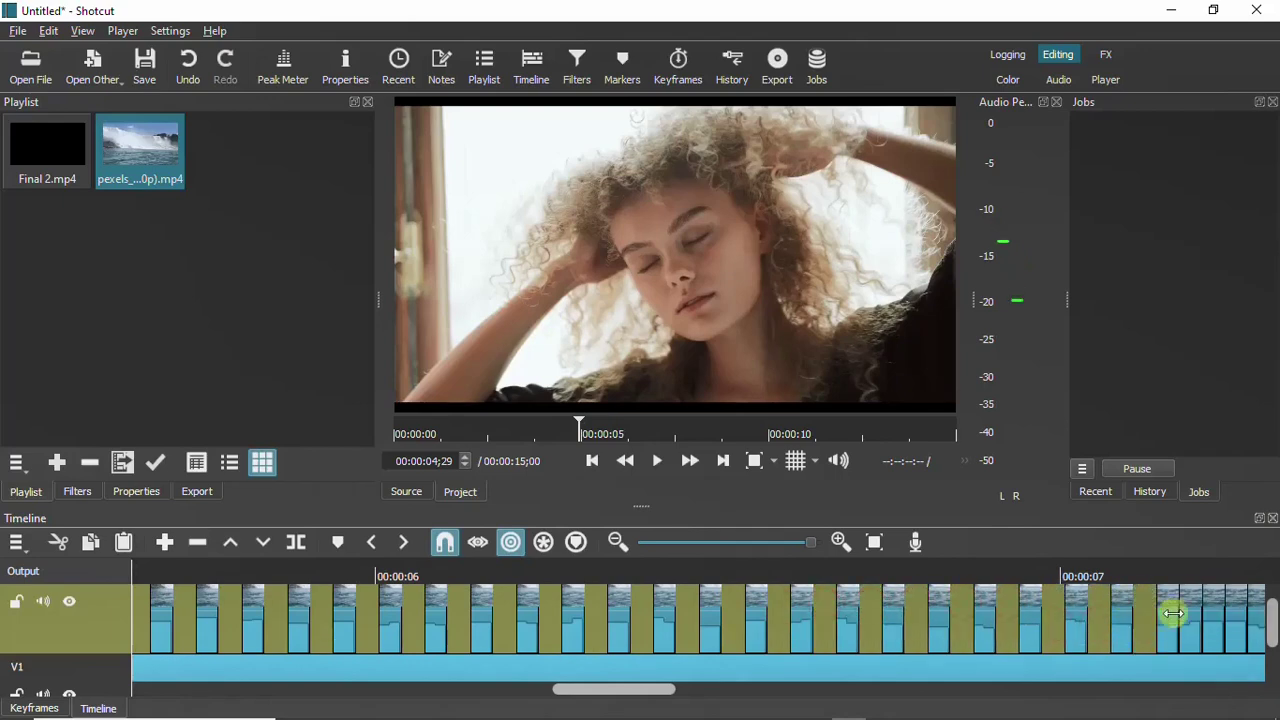
Lift every second one-frame waterfall piece on V2 from about 00:00:07;04 to 00:00:08;20.
click(1193, 609)
key(z)
click(1234, 608)
key(z)
scroll(800, 694, right, 5)
click(290, 606)
key(z)
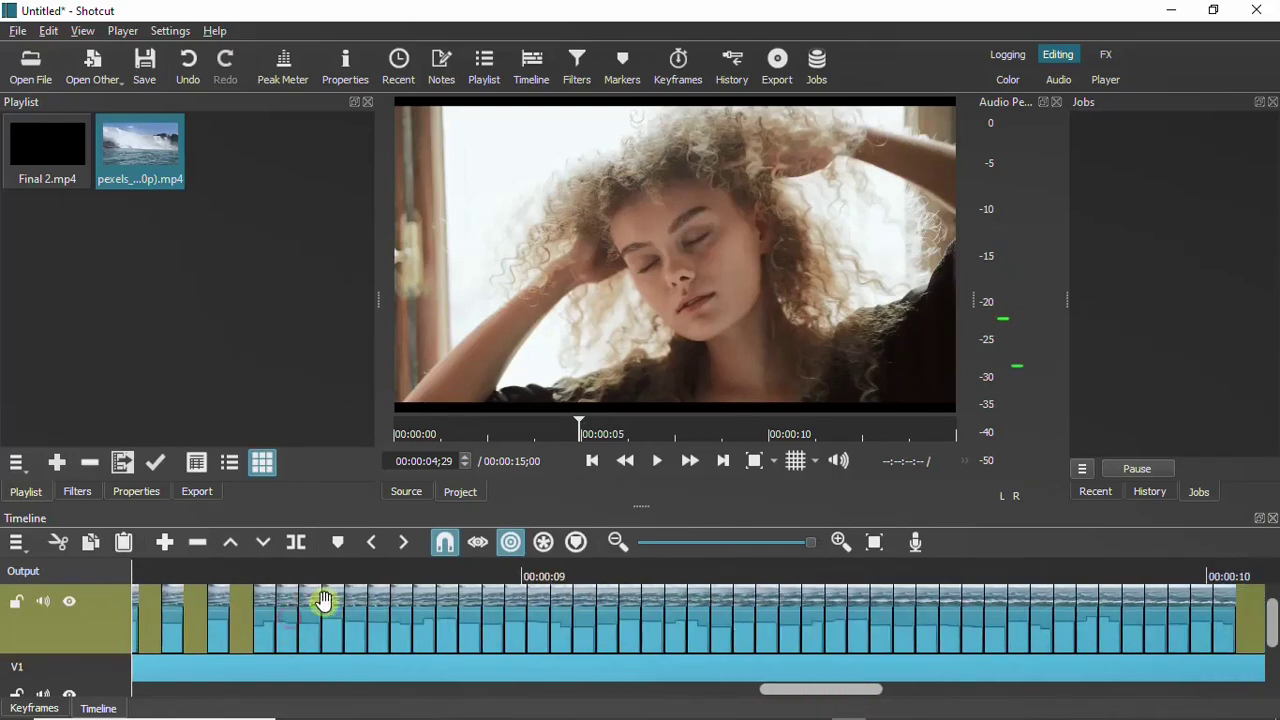
Continue lifting every second one-frame waterfall piece on V2 from about 00:00:08;20 to 00:00:09;02.
click(336, 606)
key(z)
click(376, 608)
key(z)
click(424, 606)
key(z)
click(549, 616)
key(z)
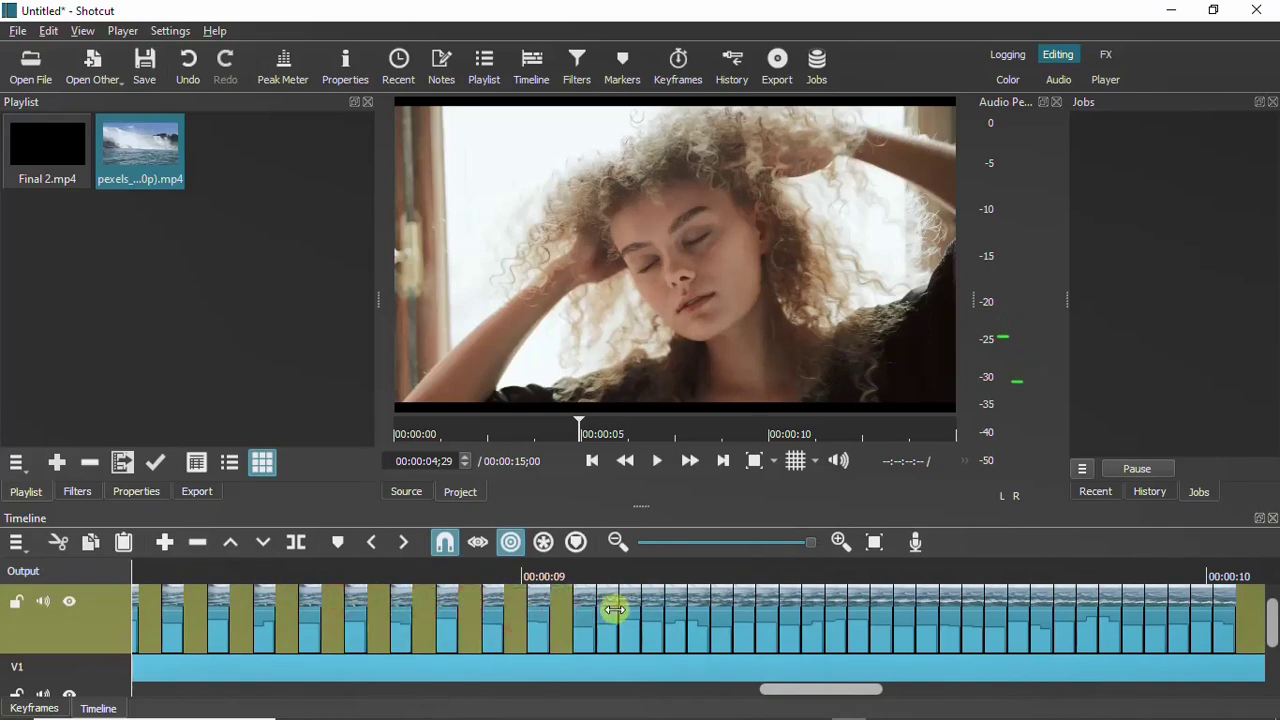
Lift every second one-frame piece of the waterfall clip on V2 from about 00:00:09;02 to 00:00:09;14.
click(607, 608)
key(z)
click(699, 606)
key(z)
click(744, 608)
key(z)
click(797, 611)
key(z)
click(838, 611)
key(z)
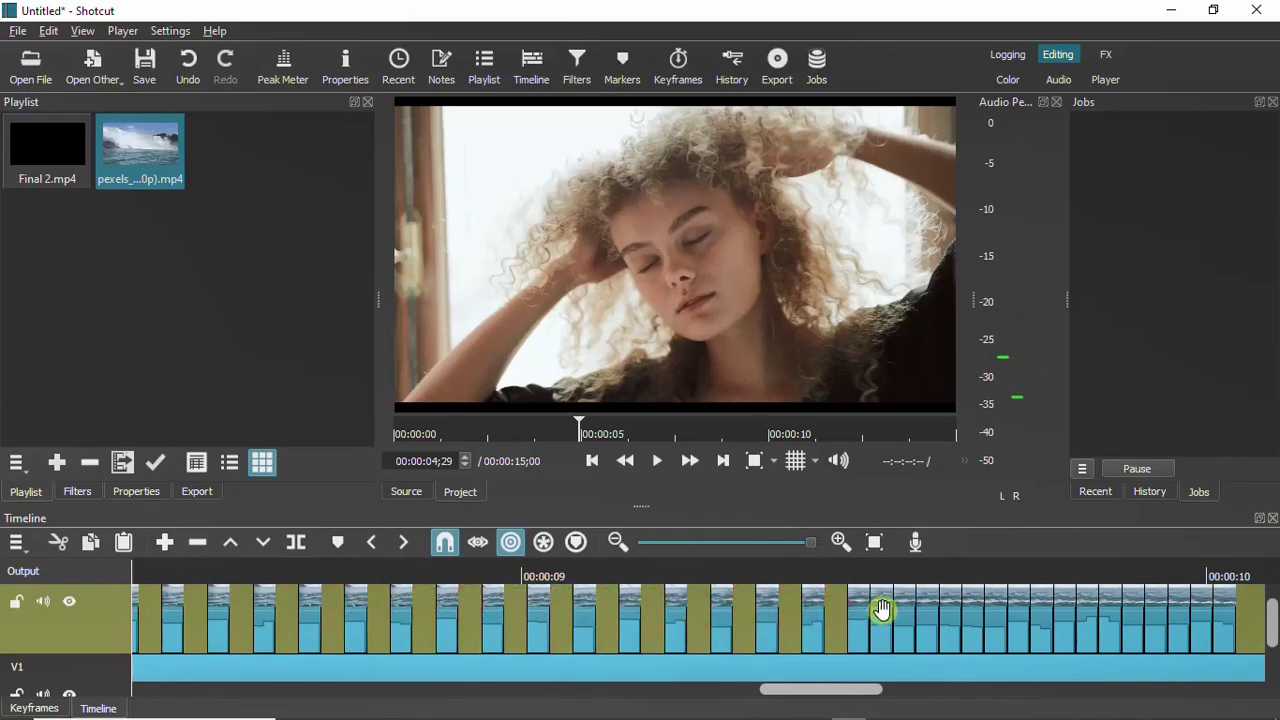
Lift the remaining alternate one-frame waterfall pieces on V2 from about 00:00:09;14 to the last piece near 00:00:10.
click(883, 611)
key(z)
click(927, 611)
key(z)
click(1124, 606)
key(z)
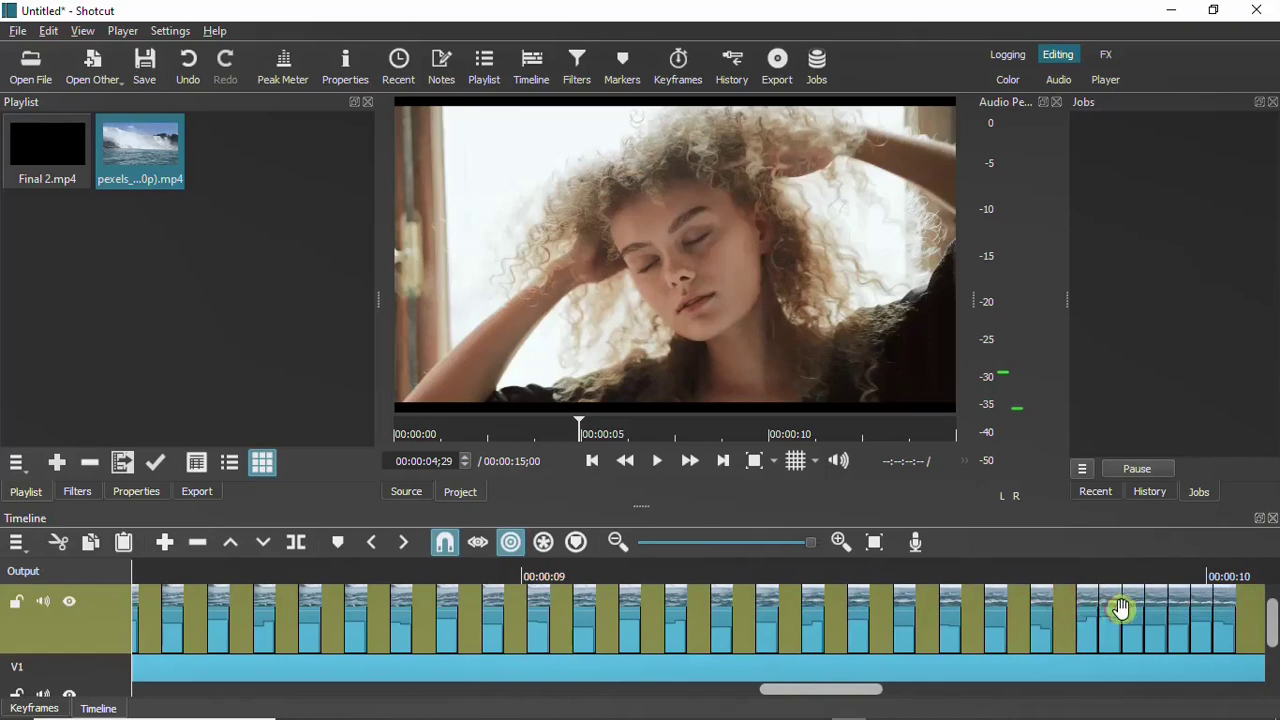
click(1200, 612)
key(z)
click(1250, 608)
key(z)
Place the playhead at about 00:00:04;03, ahead of the flickering waterfall section.
drag(868, 689, 910, 690)
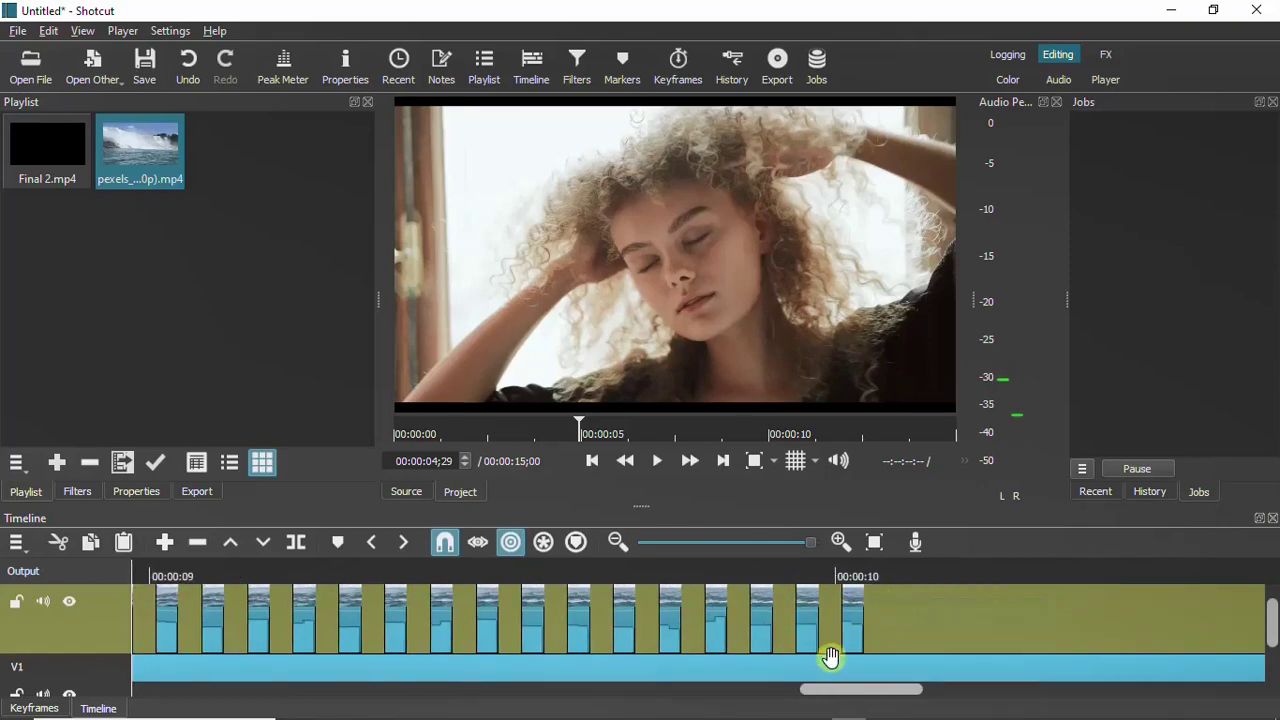
drag(850, 695, 478, 705)
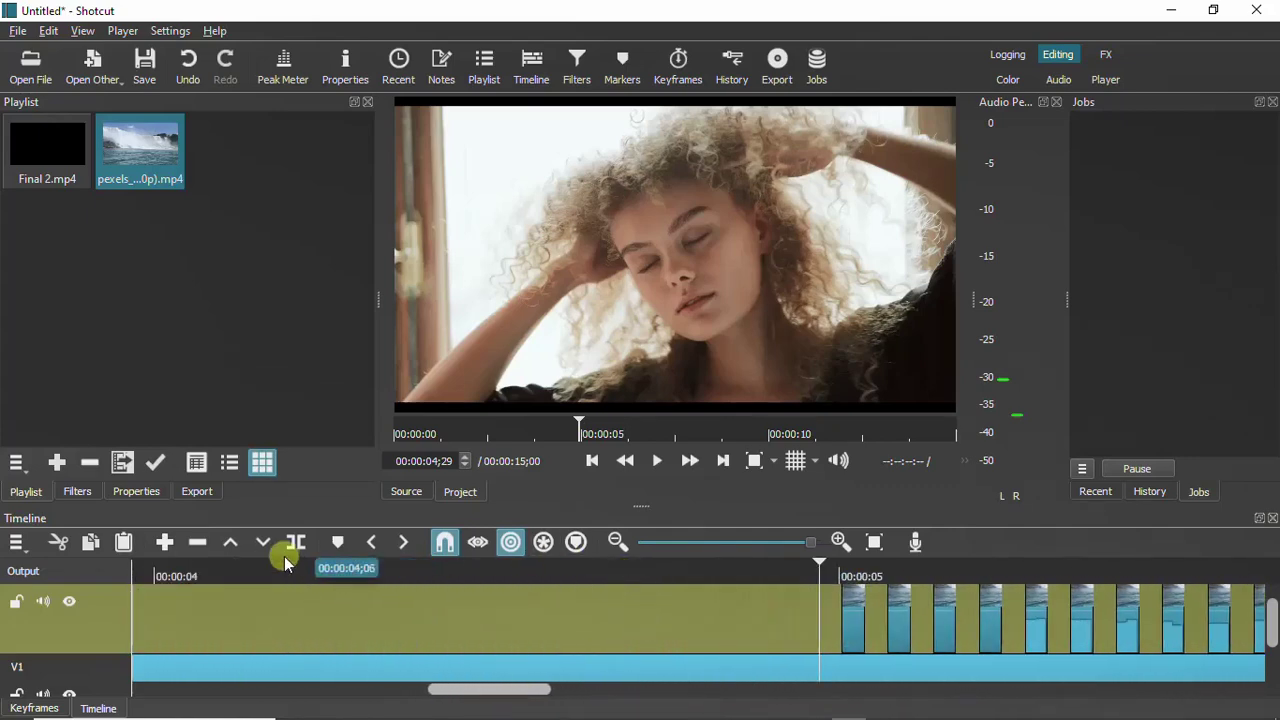
click(244, 566)
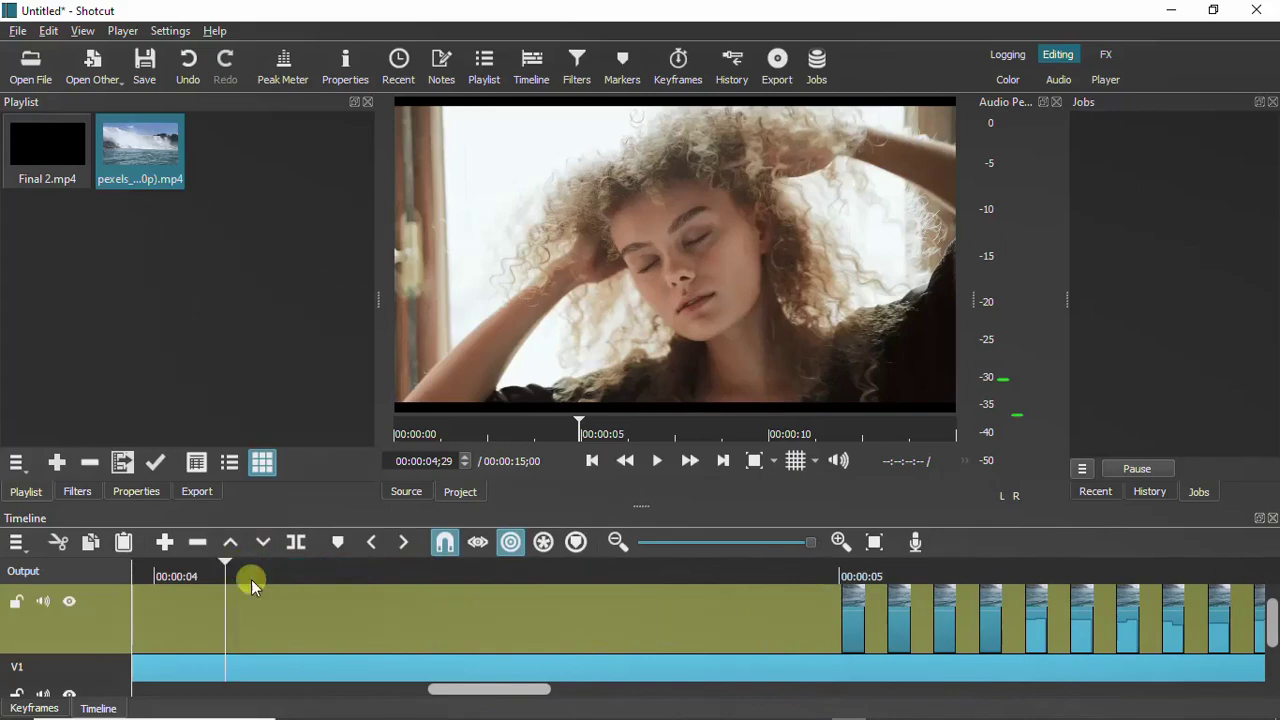